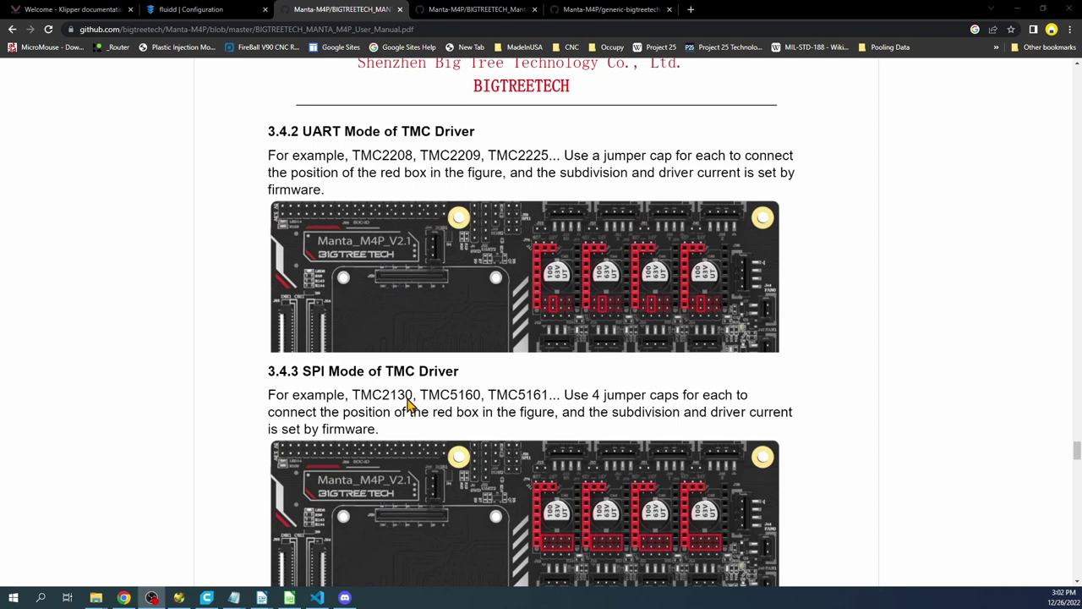
Review the jumper positions for SPI mode and DIAG sensorless homing of TMC drivers in the Manta M4P manual.
scroll(603, 438, "down", 2)
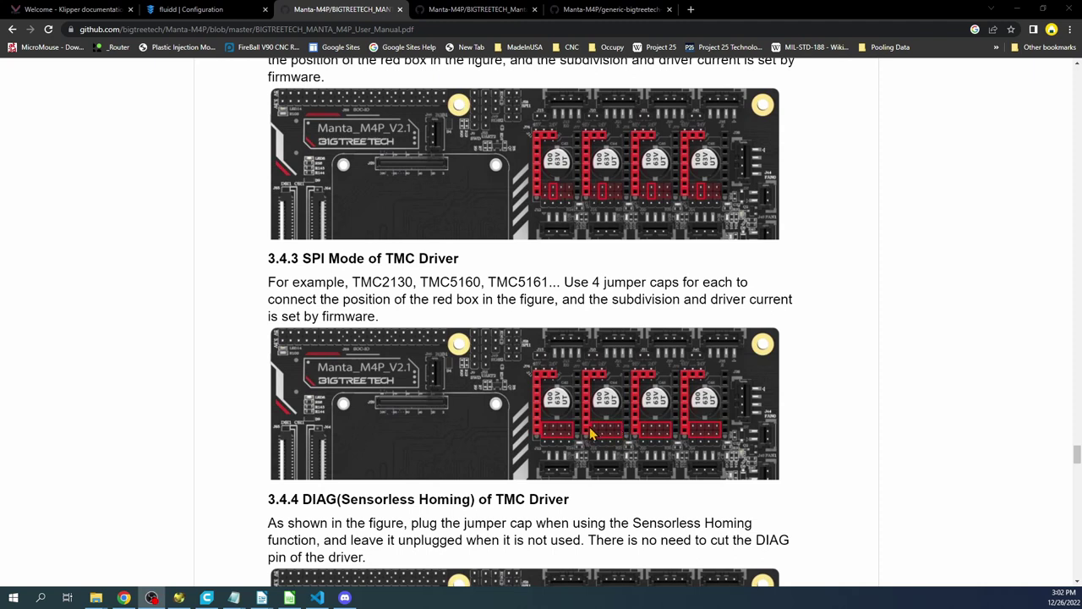
scroll(275, 369, "down", 4)
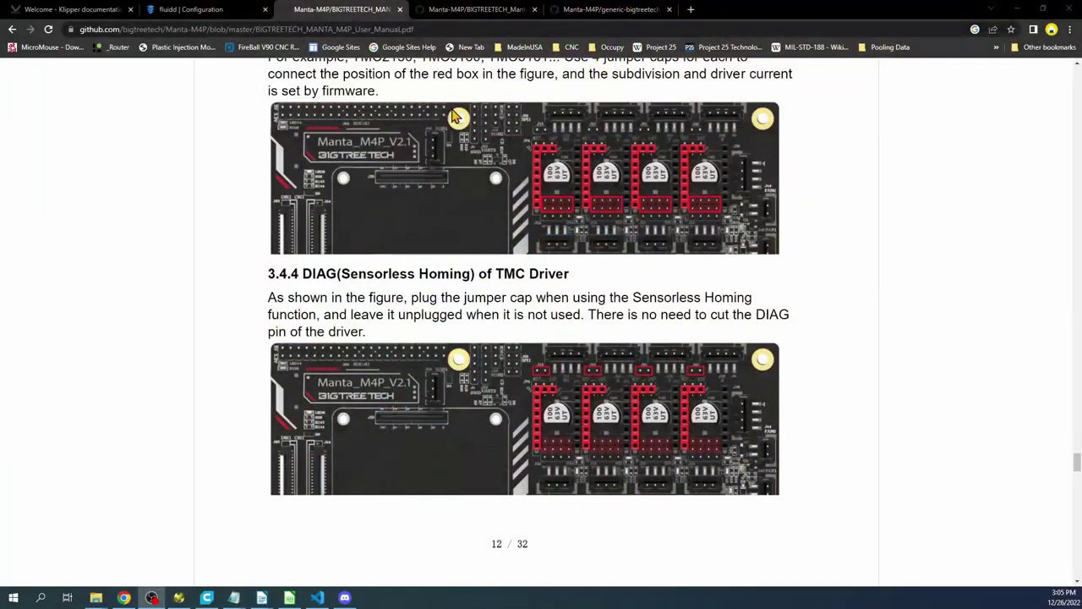
Open the [tmc2130] section of the Configuration reference in the Klipper documentation.
left_click(66, 10)
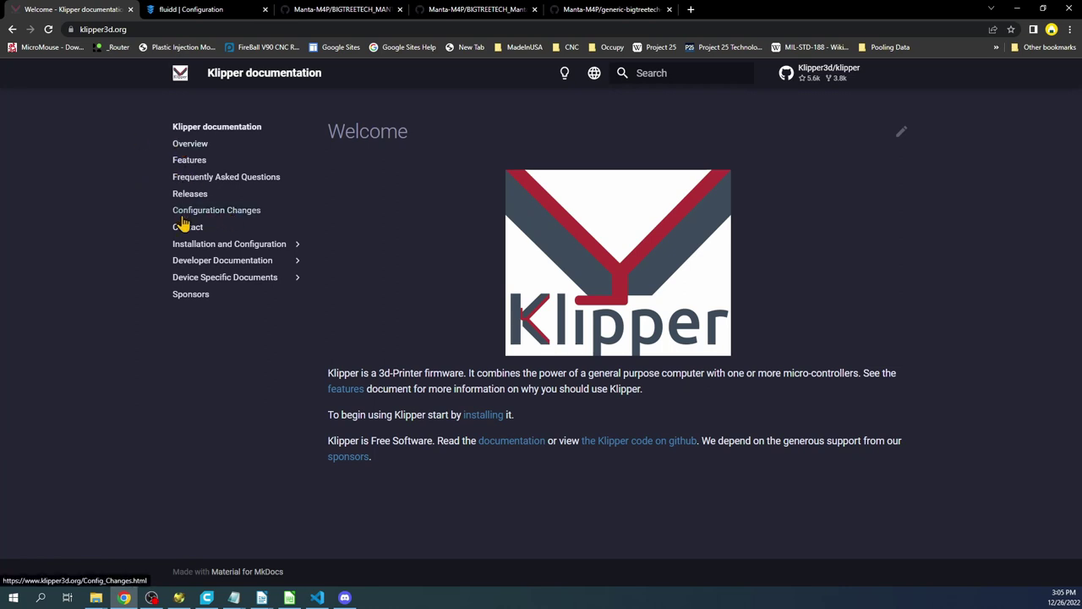
left_click(188, 251)
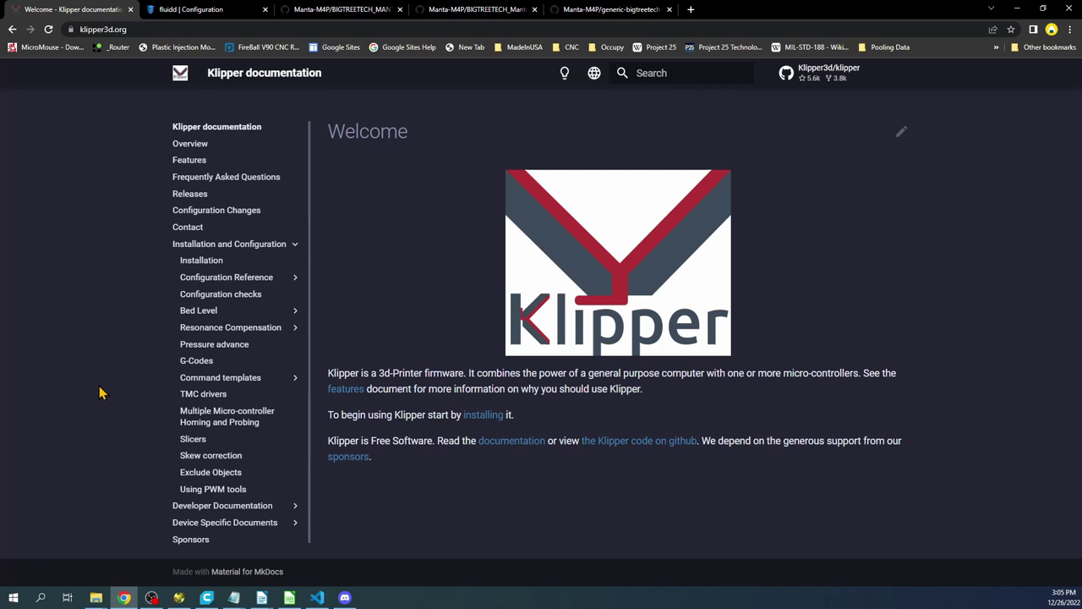
left_click(236, 279)
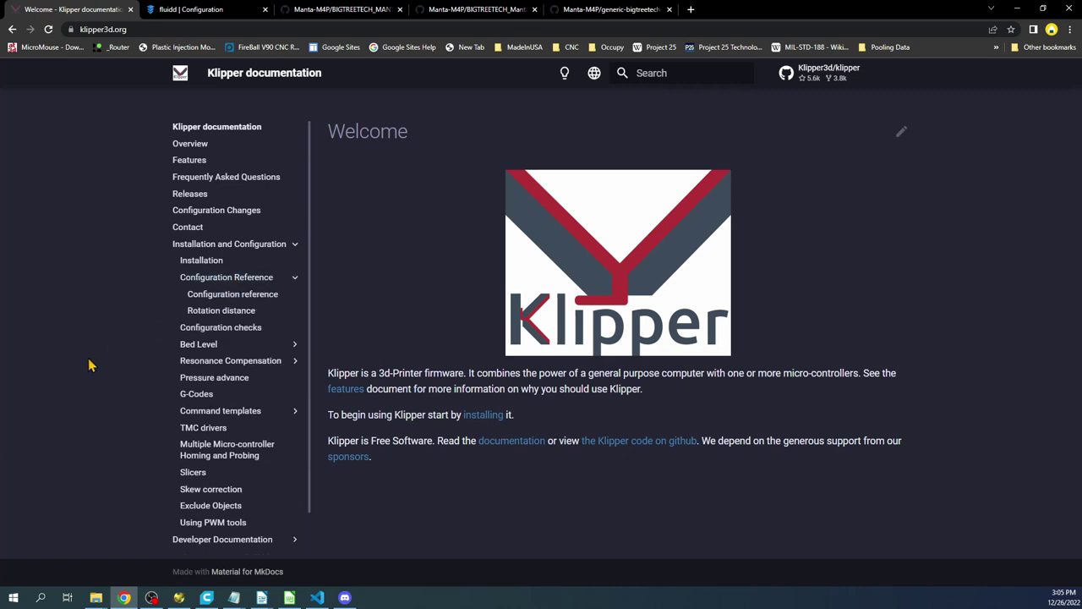
left_click(221, 297)
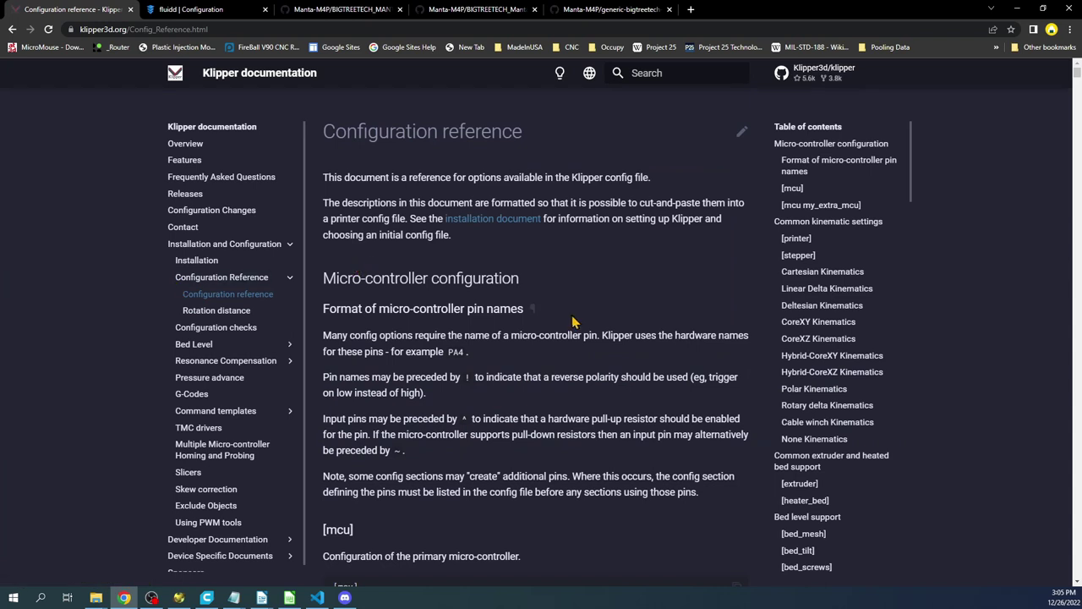
scroll(837, 279, "down", 2)
scroll(846, 306, "down", 10)
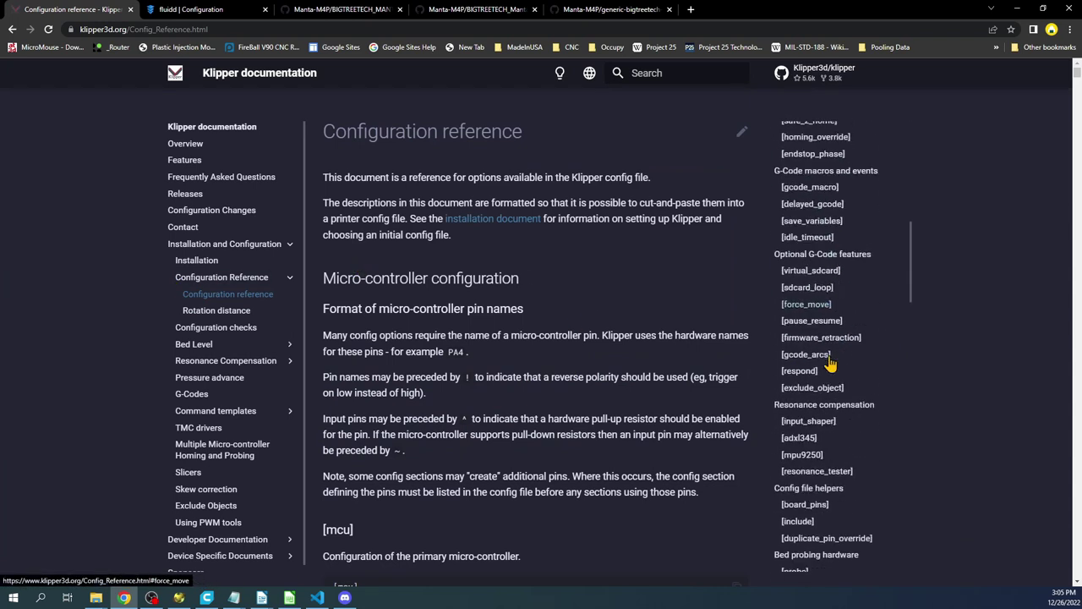
scroll(829, 362, "down", 9)
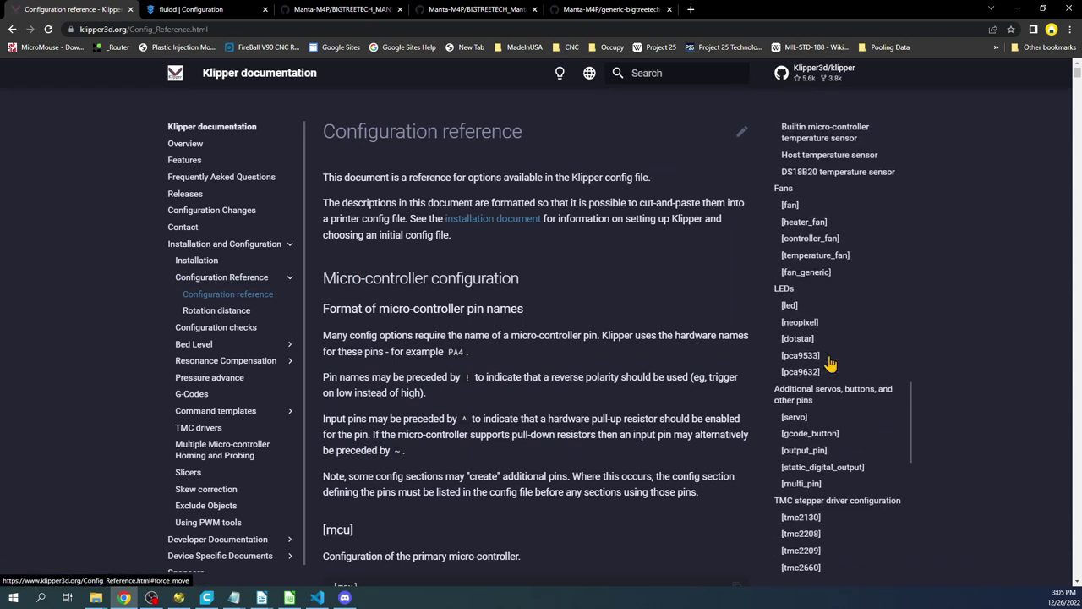
left_click(805, 349)
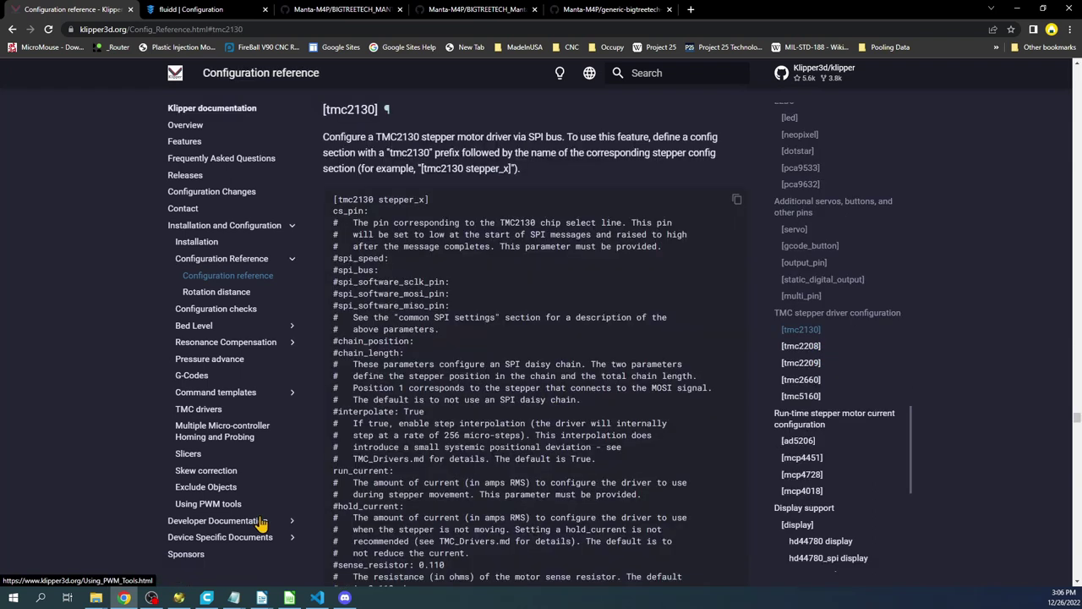
Examine the [tmc2130 stepper_x] options, including the stealthChop threshold, sense_resistor, driver_SGT and the diag pins.
scroll(423, 246, "down", 1)
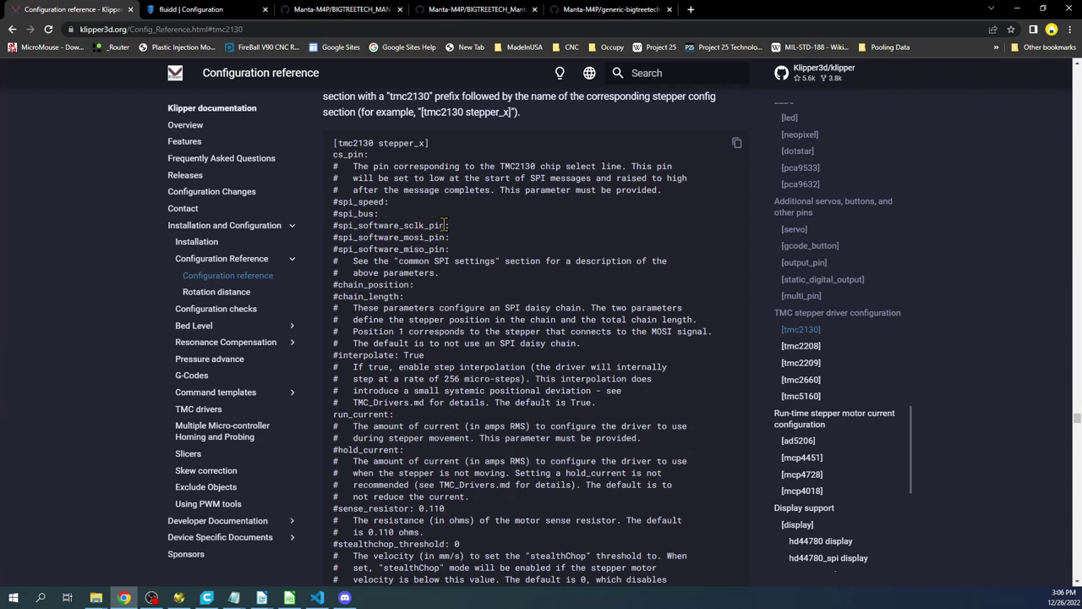
scroll(445, 237, "down", 5)
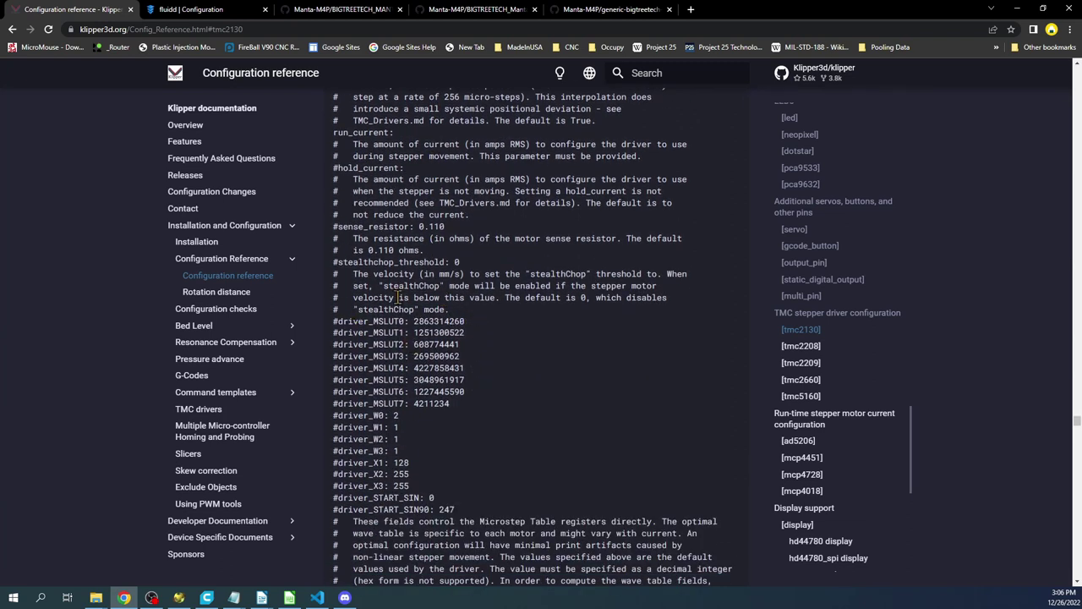
left_click_drag(448, 309, 354, 309)
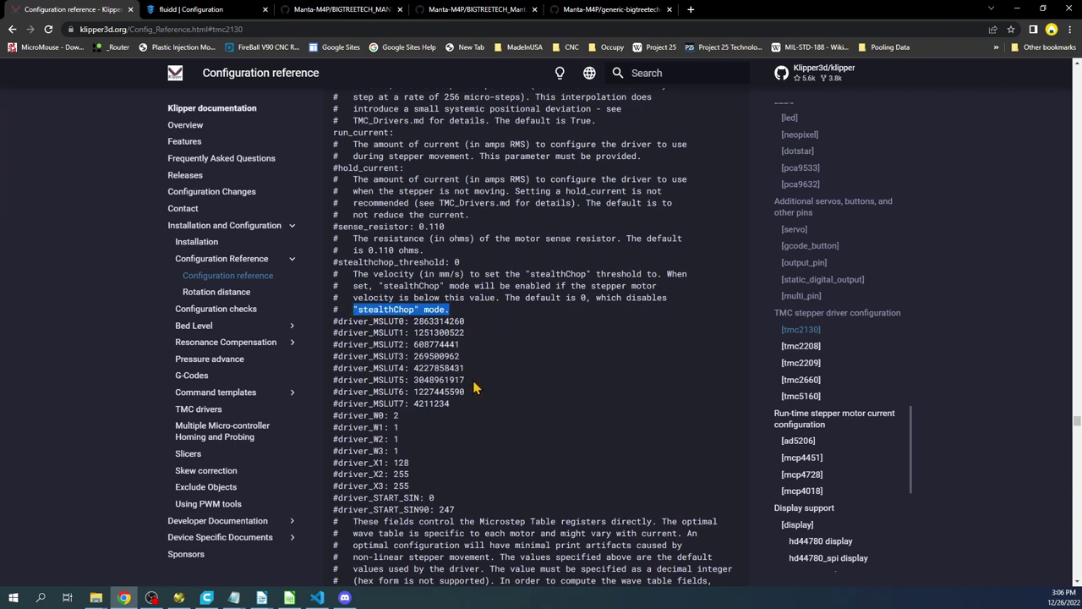
scroll(347, 269, "up", 5)
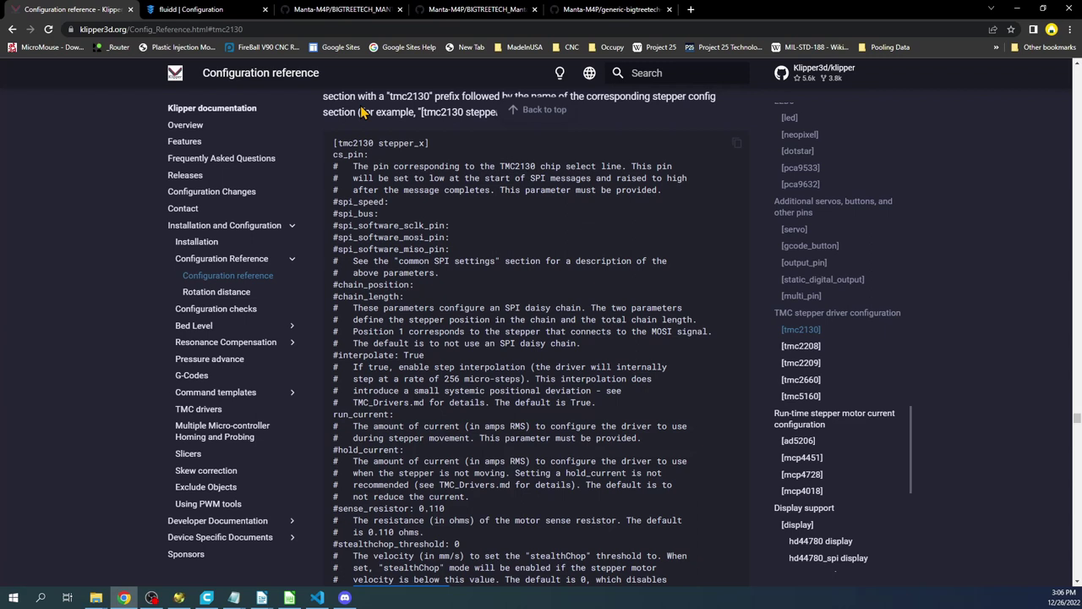
scroll(413, 452, "down", 3)
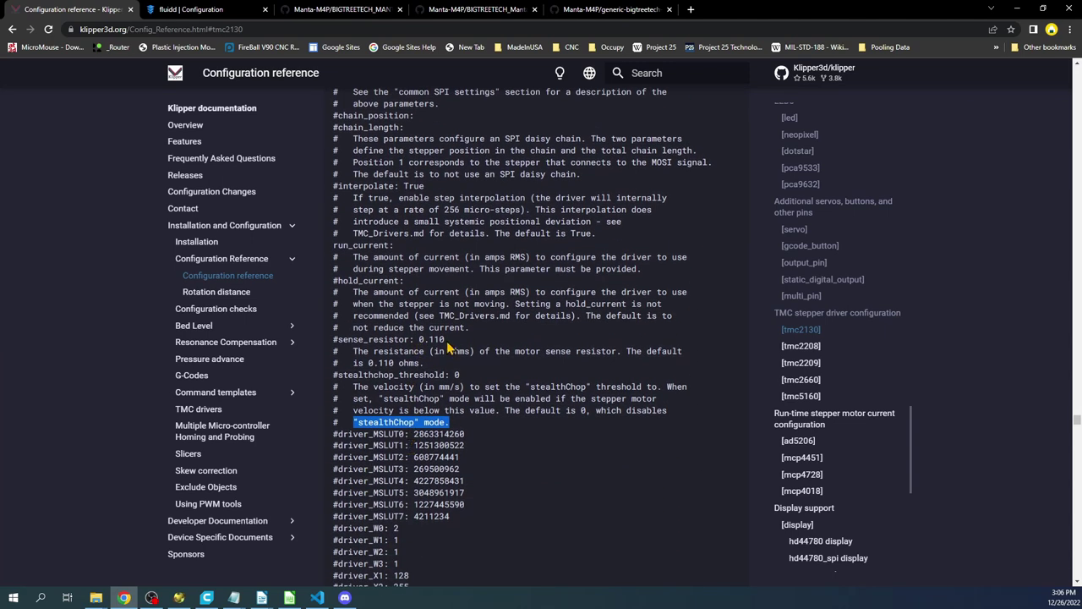
left_click_drag(445, 339, 334, 343)
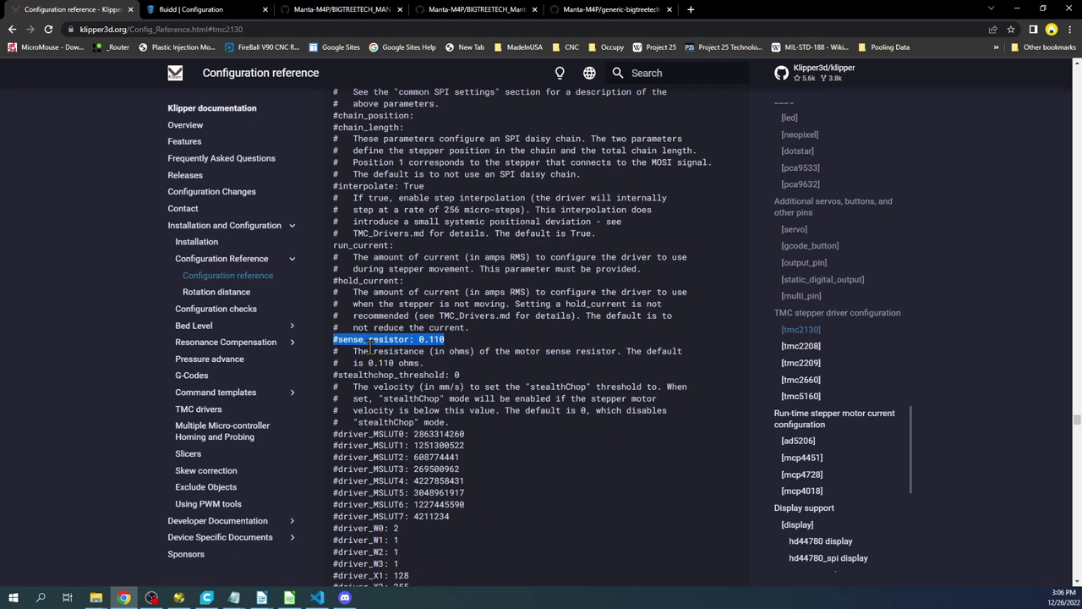
scroll(416, 315, "up", 3)
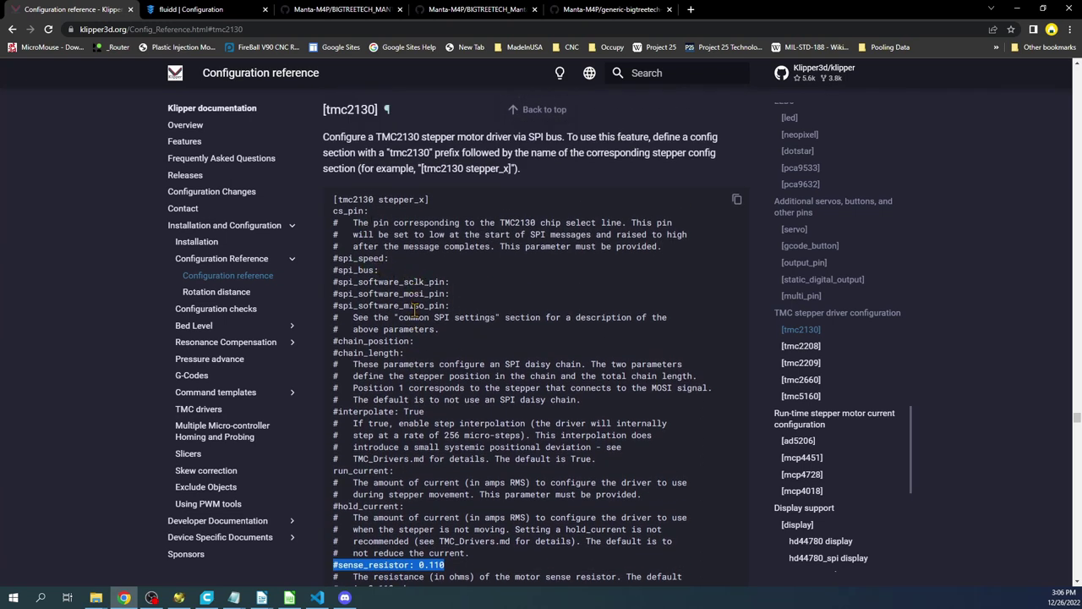
scroll(414, 311, "down", 6)
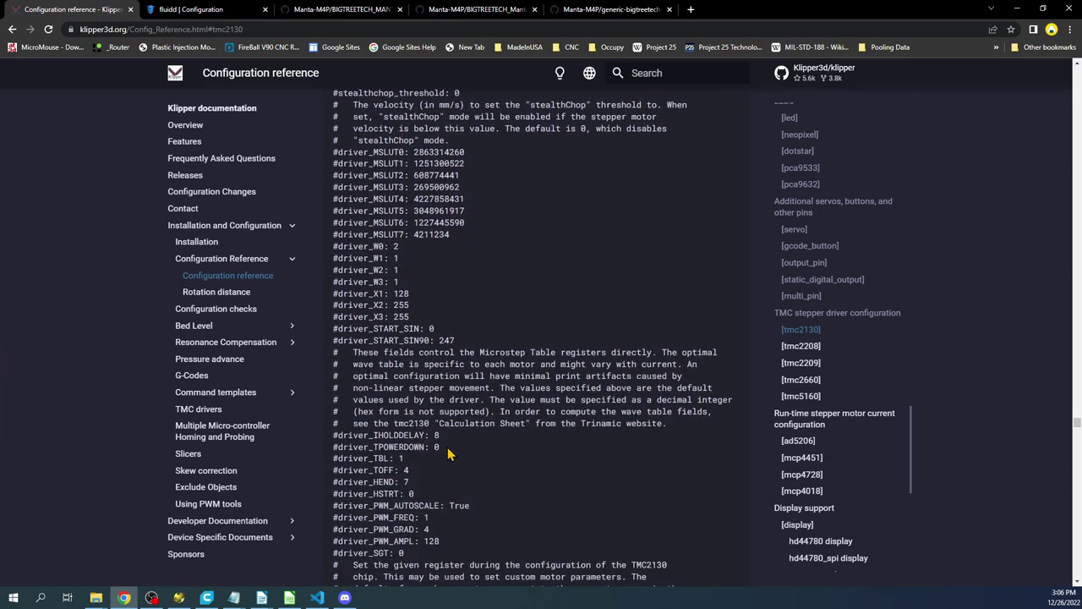
scroll(433, 341, "down", 3)
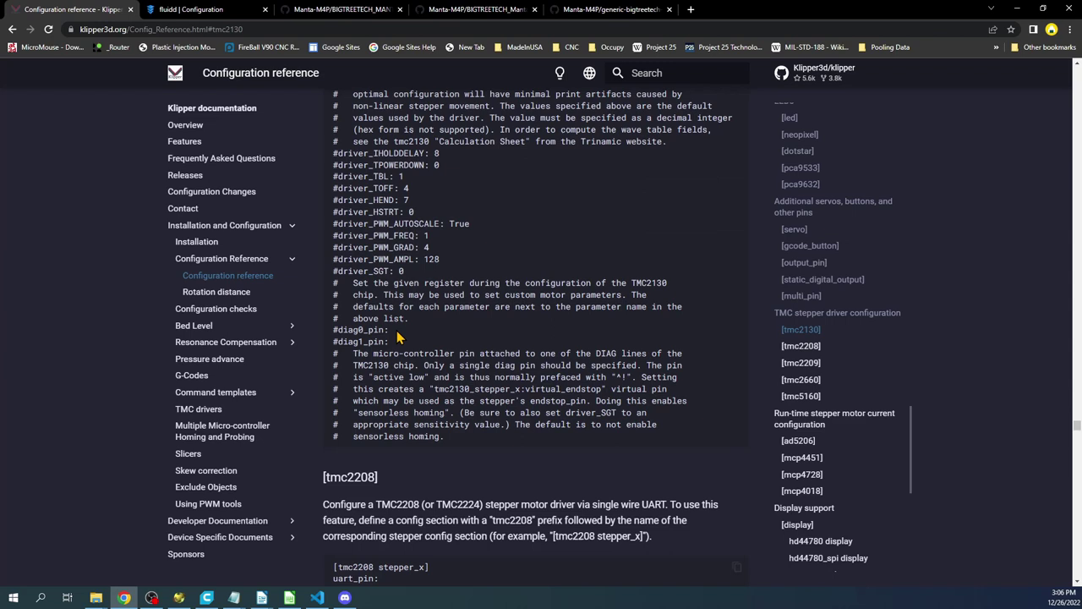
left_click_drag(411, 273, 333, 272)
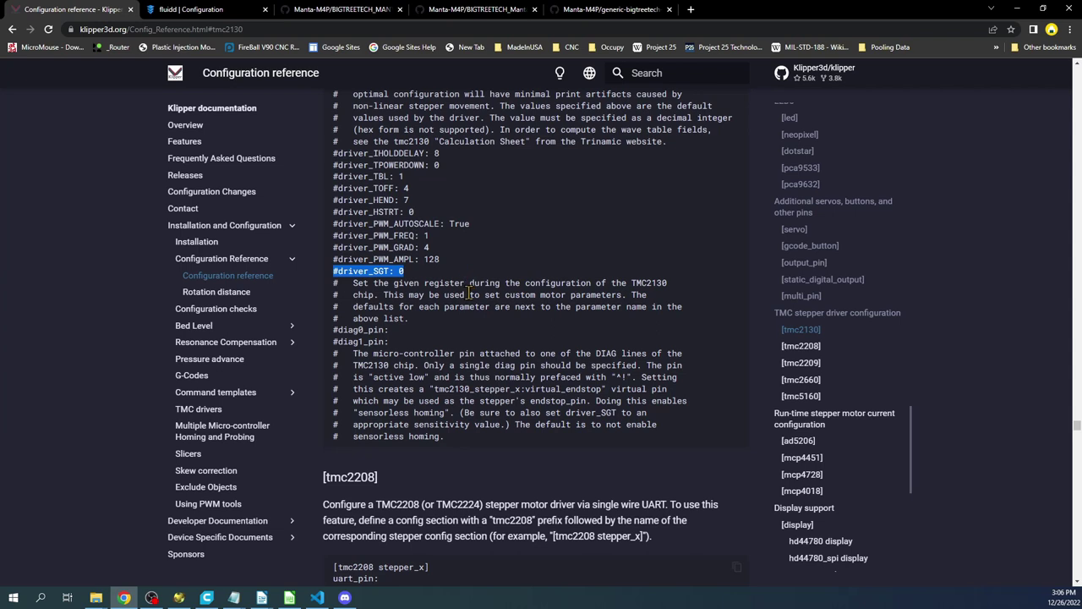
Switch to fluidd, reconnect to the printer, and open printer.cfg from the configuration files.
left_click(190, 9)
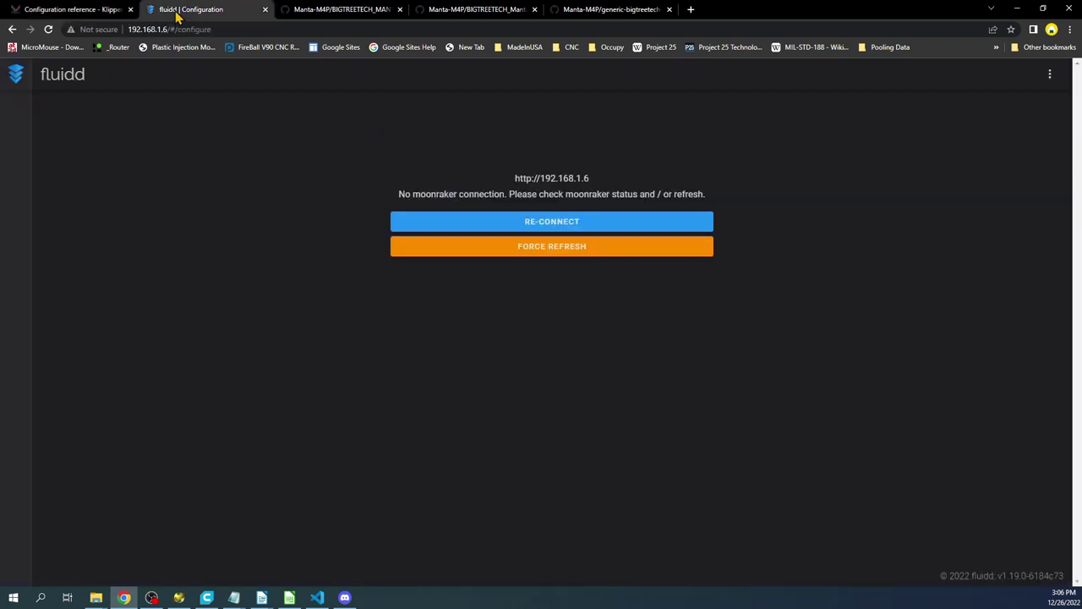
left_click(549, 223)
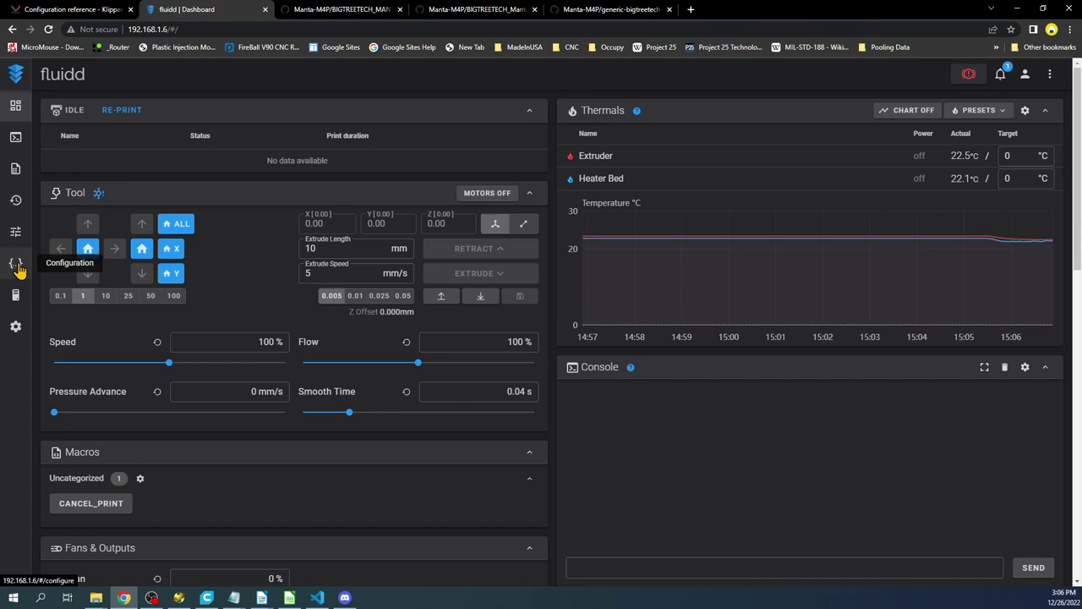
mouse_move(713, 249)
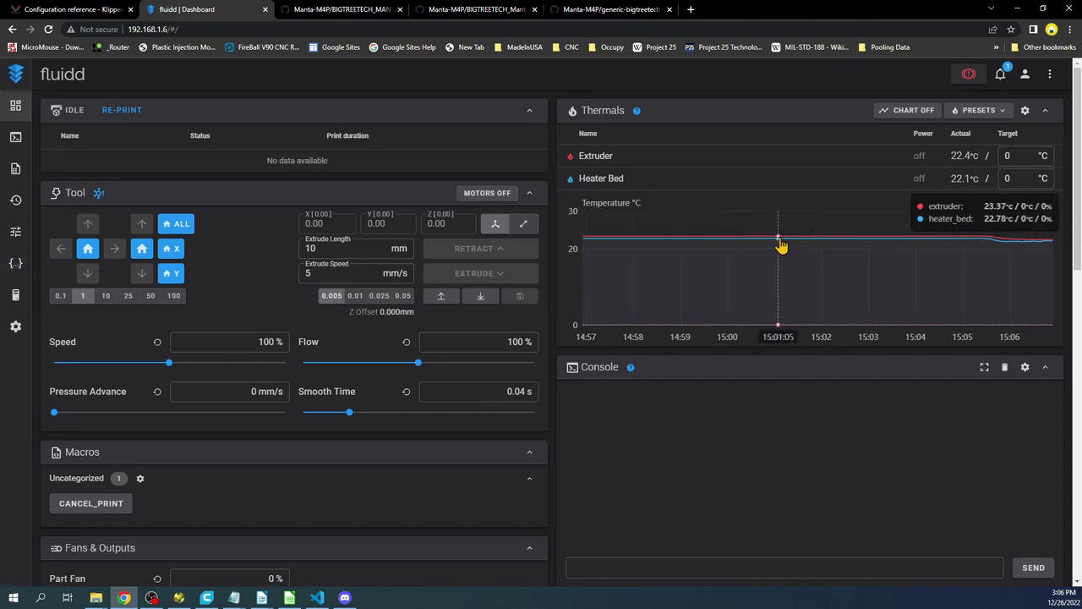
left_click(16, 263)
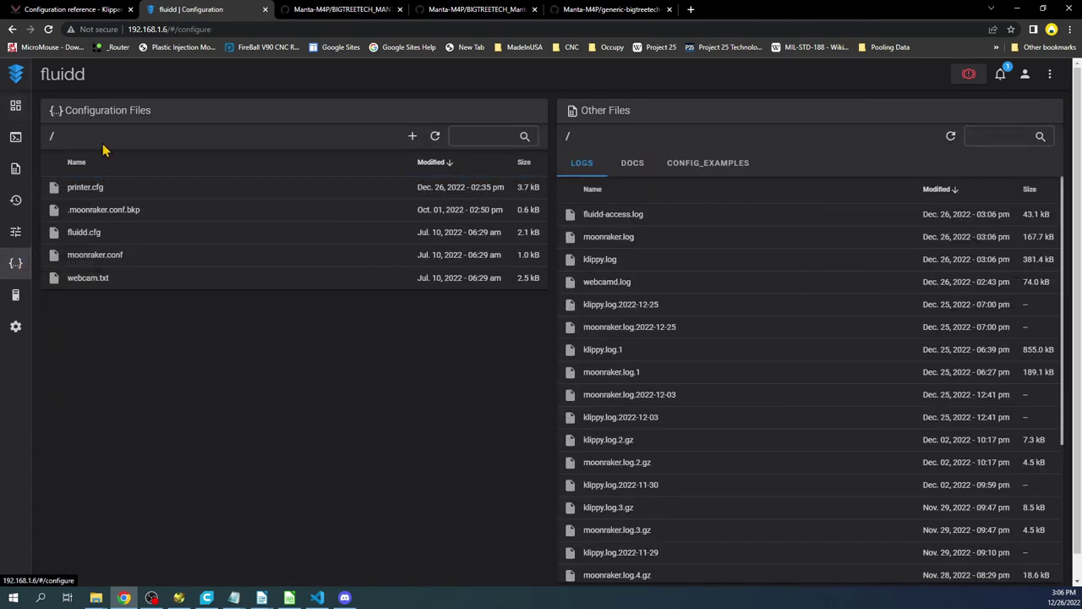
left_click(94, 194)
Review the [stepper_x] section of printer.cfg and find the commented tmc2130 blocks under TMC5160 configuration.
scroll(101, 271, "down", 5)
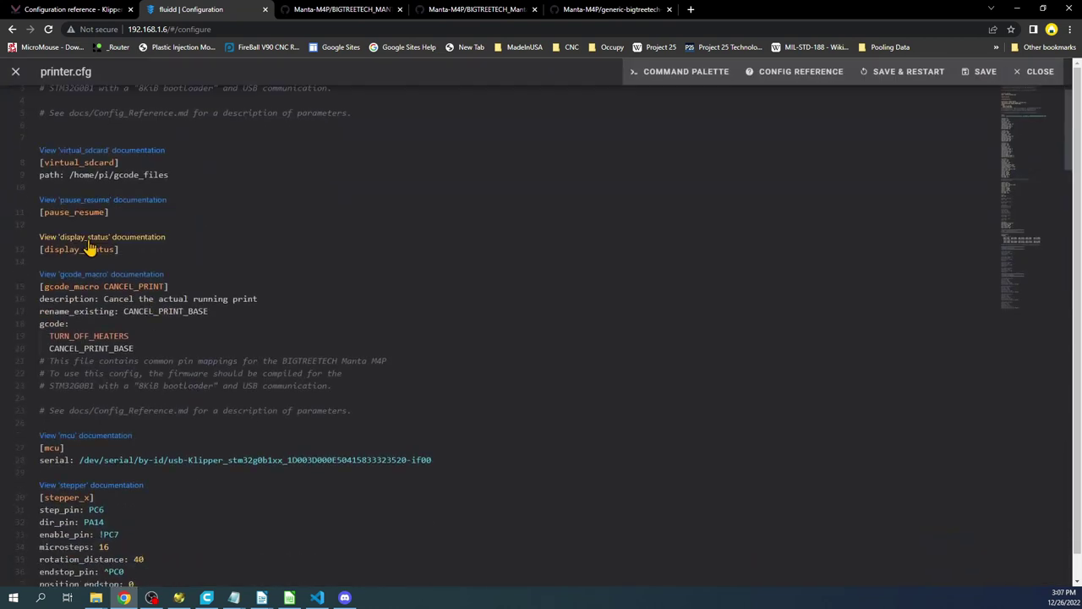
scroll(102, 269, "down", 2)
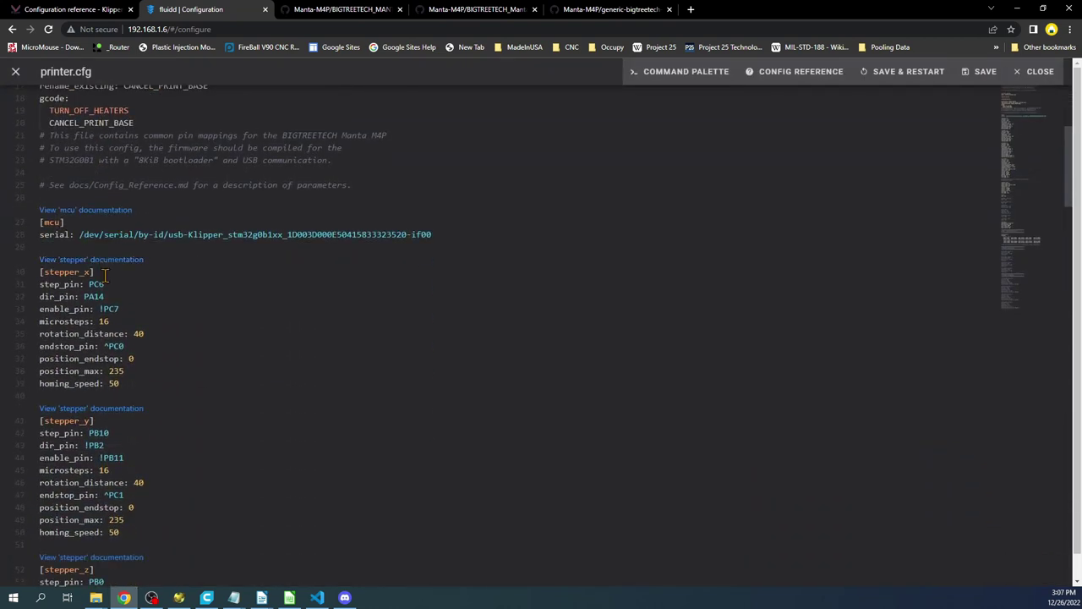
left_click_drag(129, 385, 40, 271)
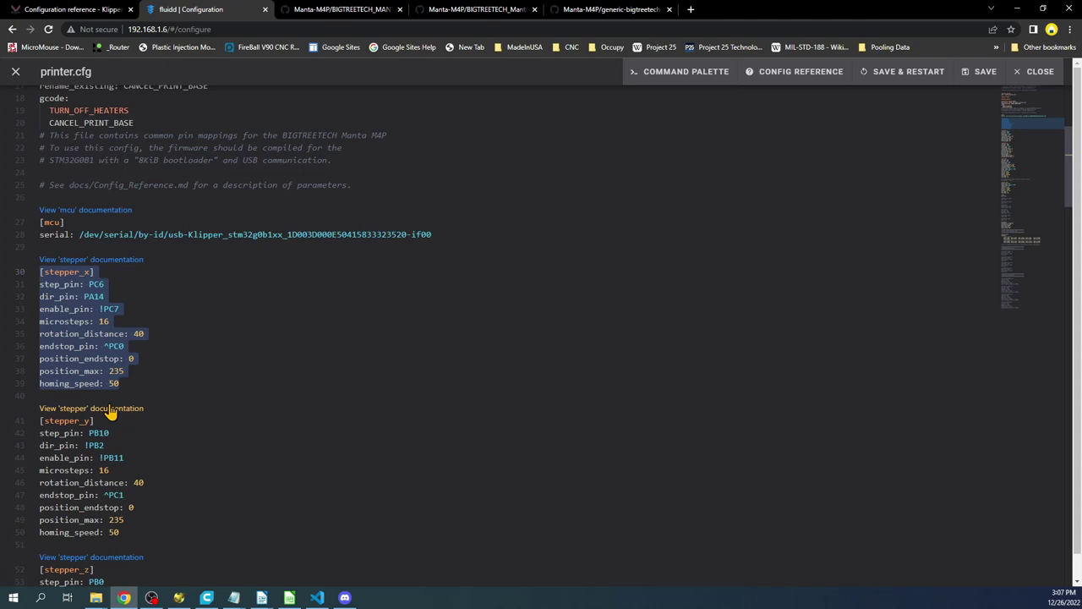
scroll(140, 432, "down", 6)
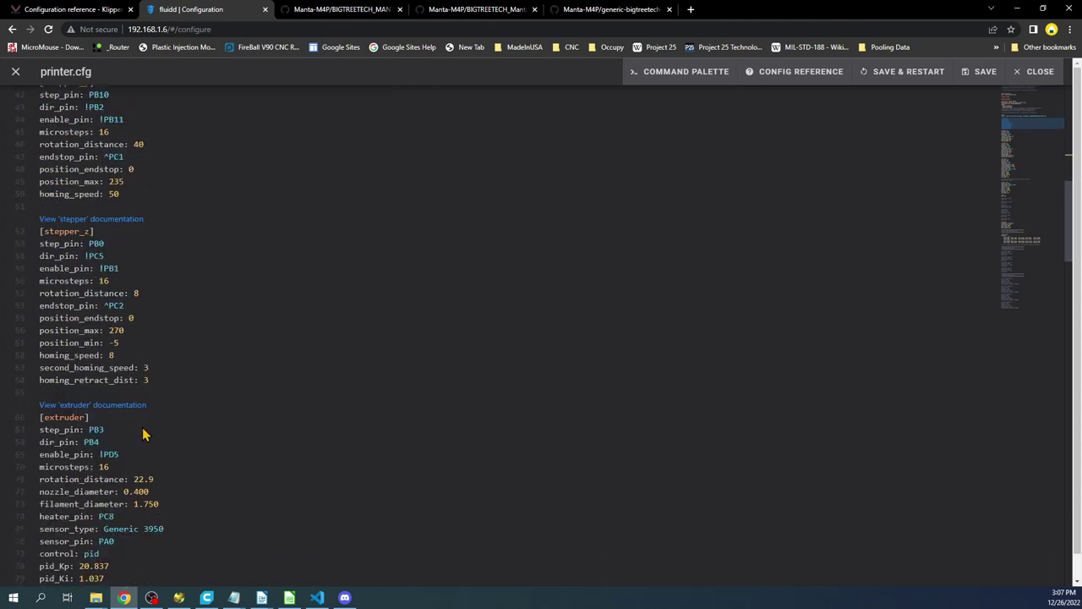
scroll(135, 459, "down", 8)
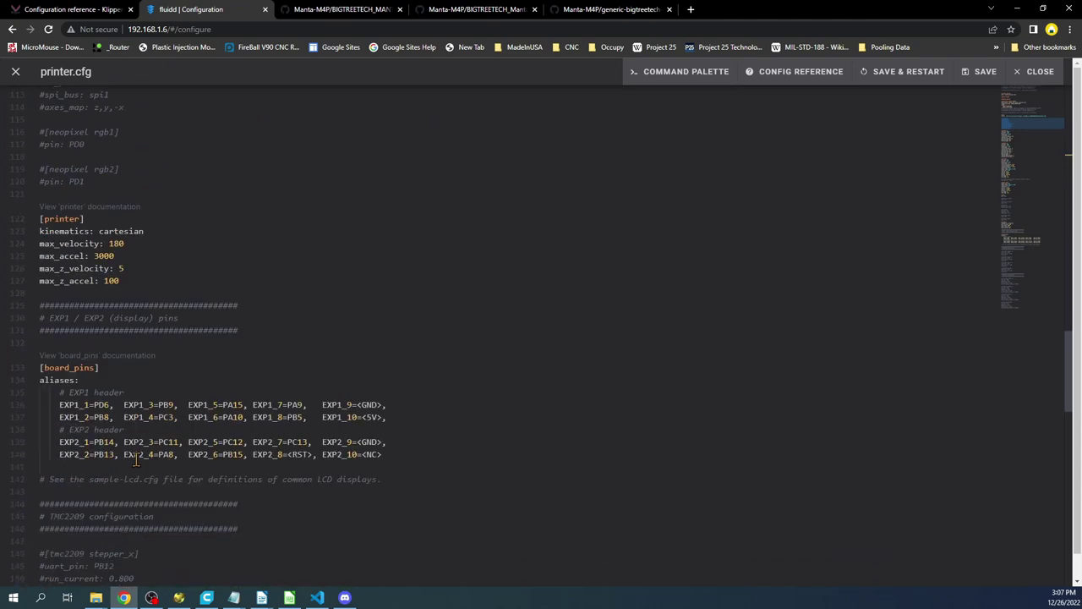
scroll(135, 459, "down", 10)
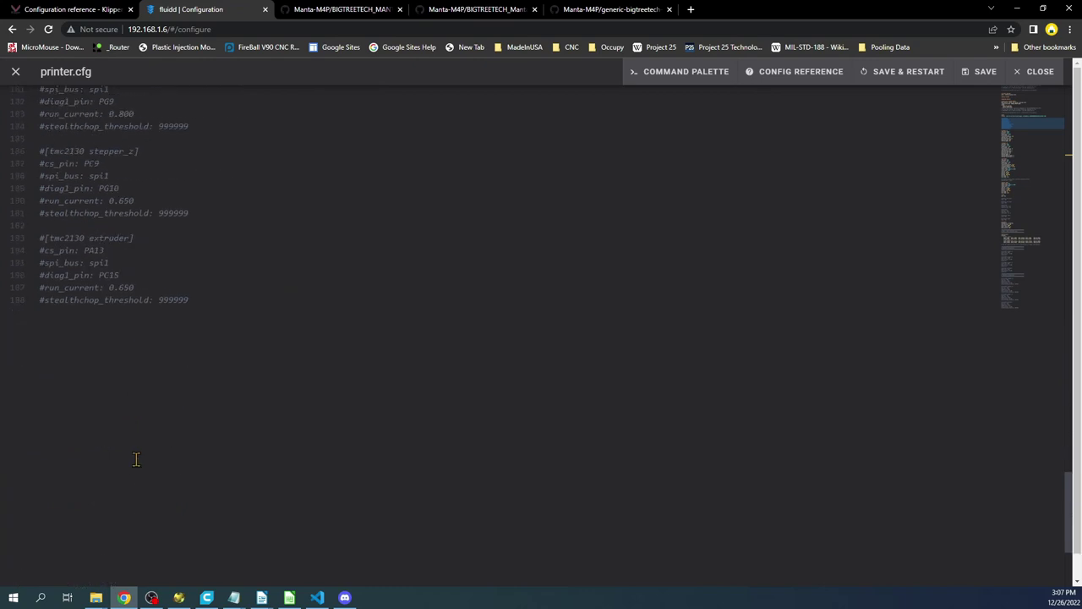
scroll(135, 460, "up", 2)
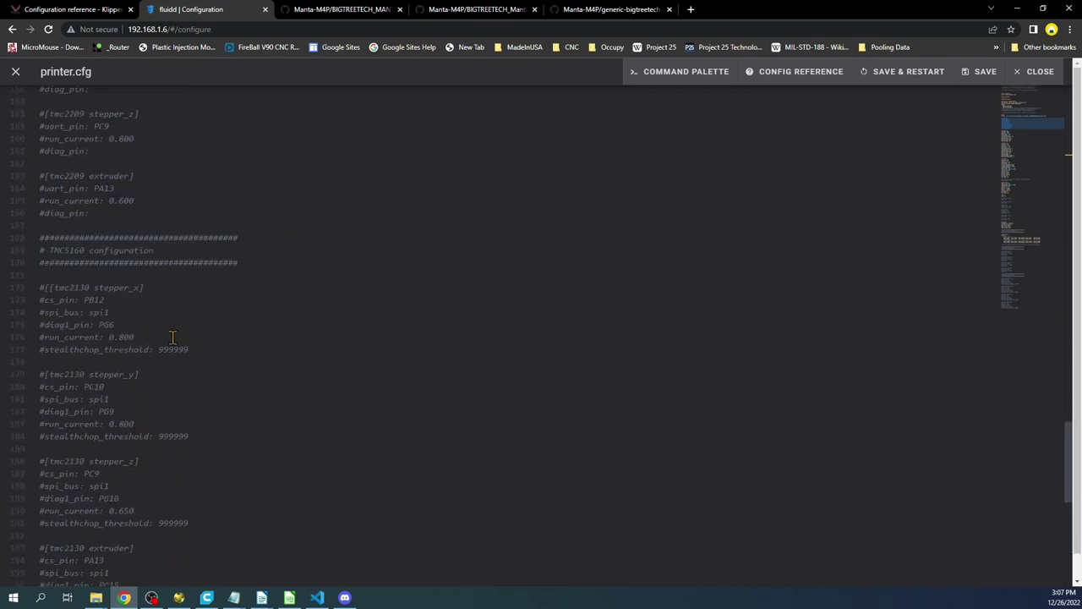
Copy the commented [tmc2130 stepper_x] block under TMC5160 configuration, from its header through the stealthchop_threshold line.
left_click_drag(196, 353, 34, 291)
key("ctrl+c")
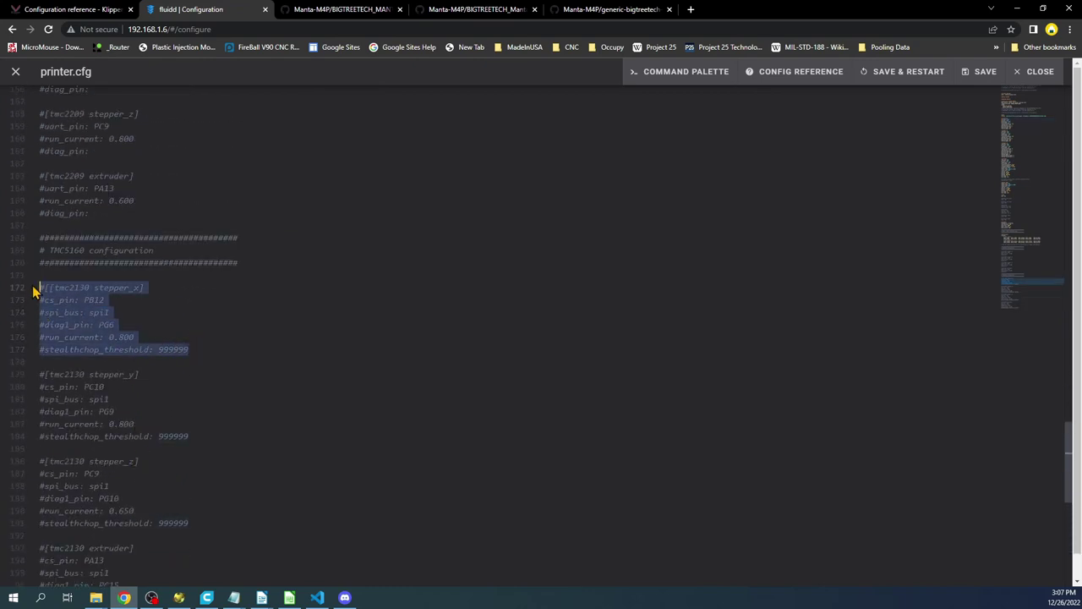
right_click(74, 320)
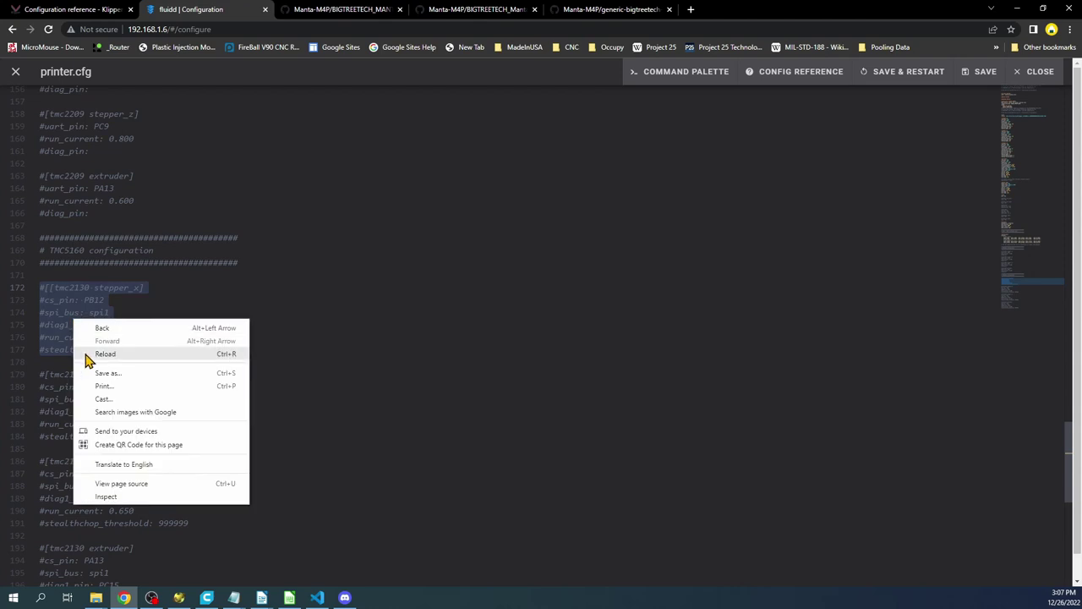
left_click(169, 298)
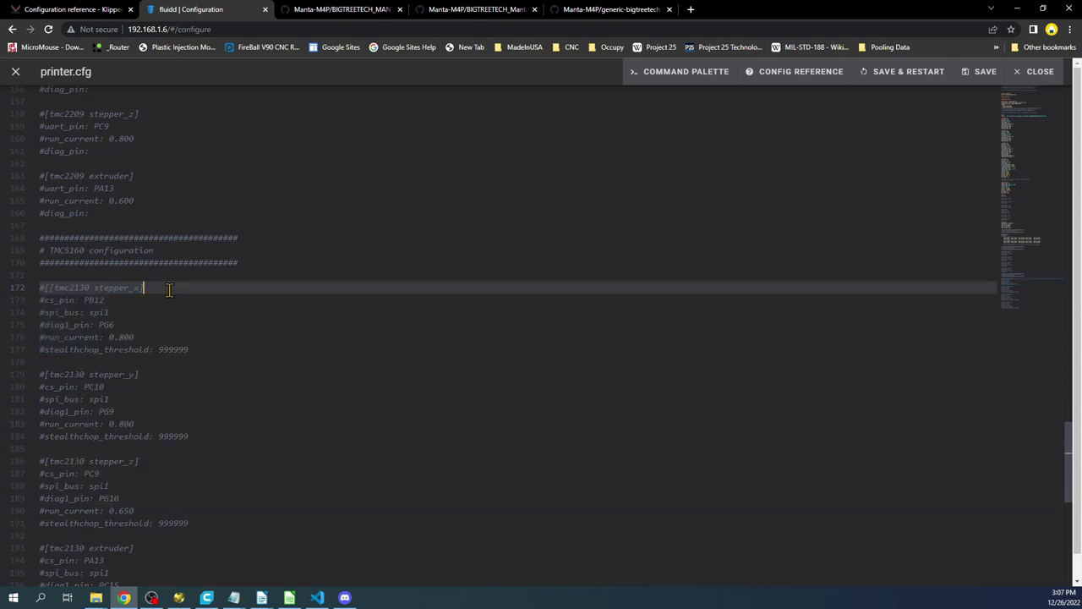
left_click_drag(189, 350, 39, 287)
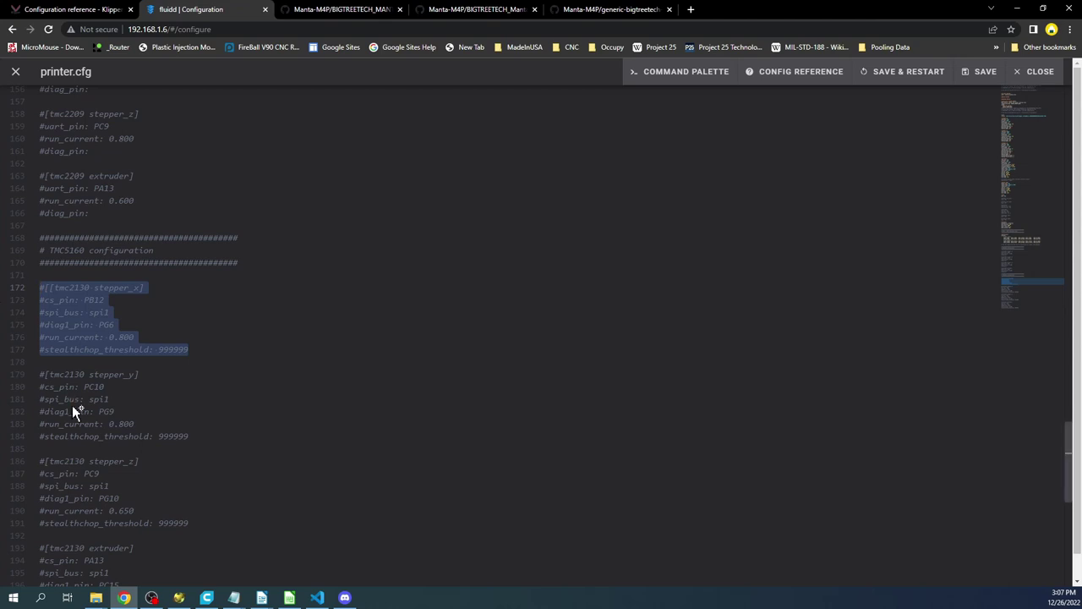
Paste the copied tmc2130 block between the [stepper_x] and [stepper_y] sections, keeping blank lines around it.
scroll(203, 198, "up", 4)
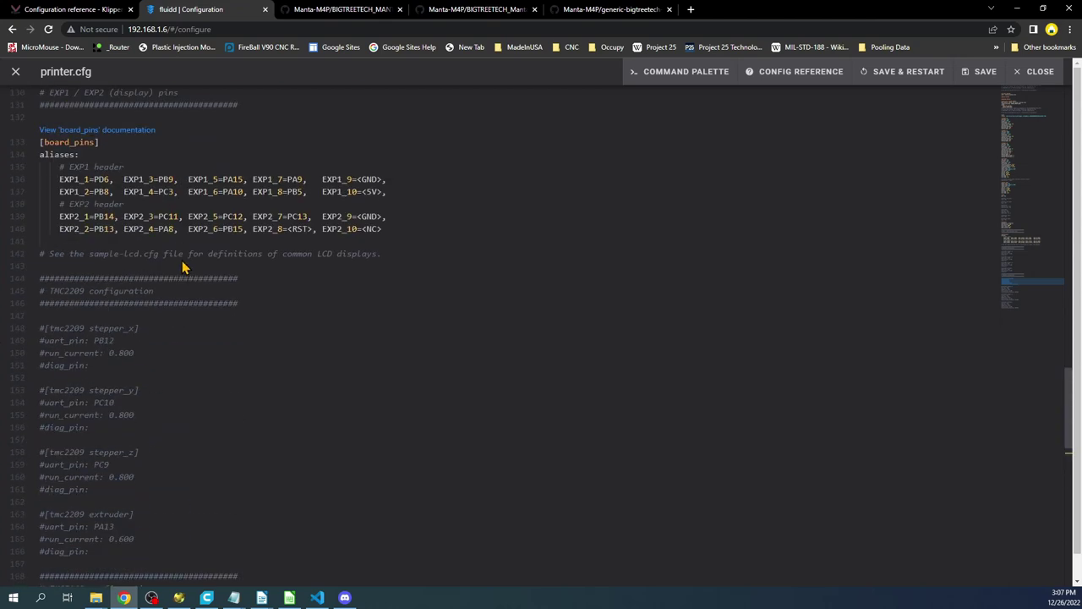
scroll(183, 267, "up", 14)
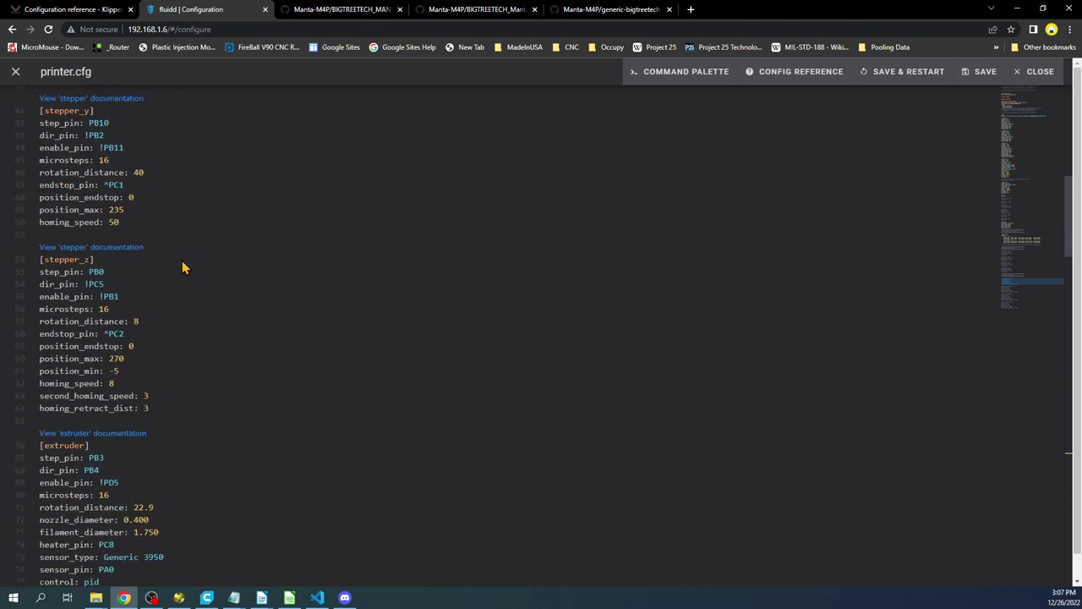
scroll(183, 267, "up", 4)
scroll(177, 279, "down", 1)
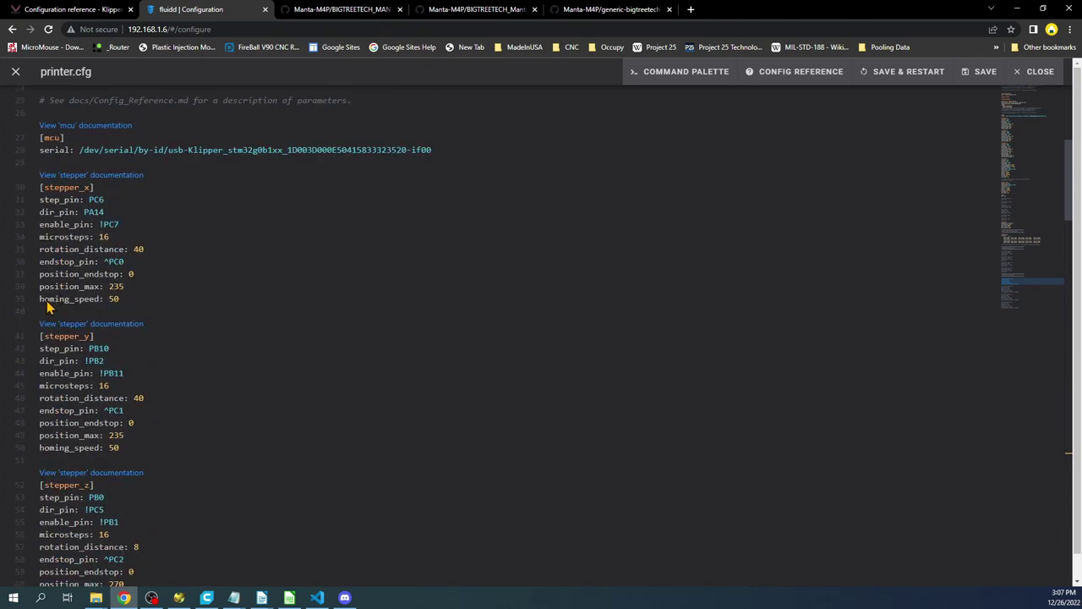
left_click(43, 313)
key("Return")
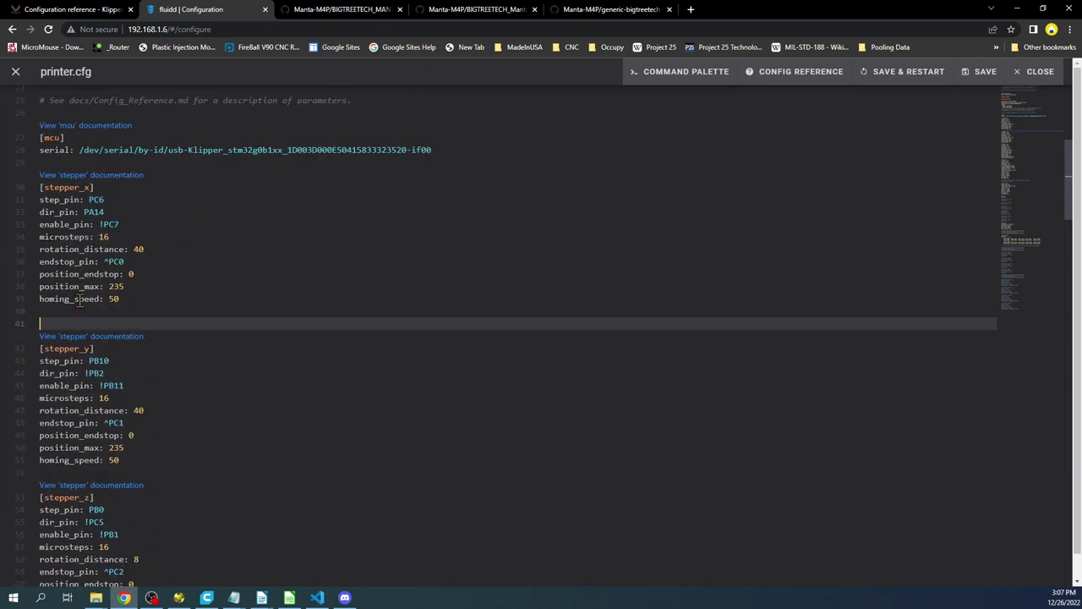
key("Return")
key("Up")
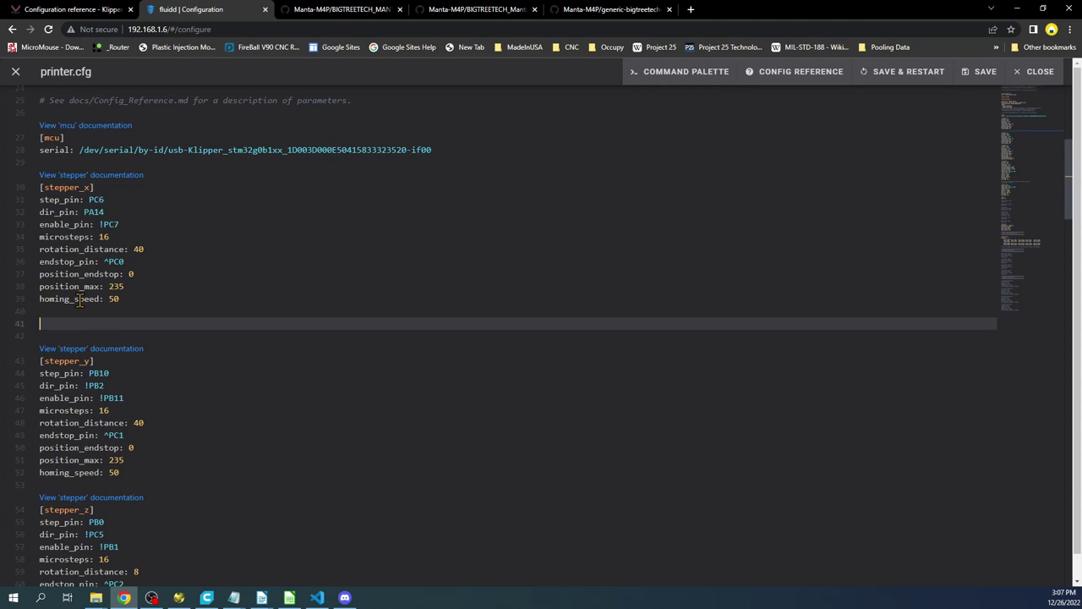
key("ctrl+v")
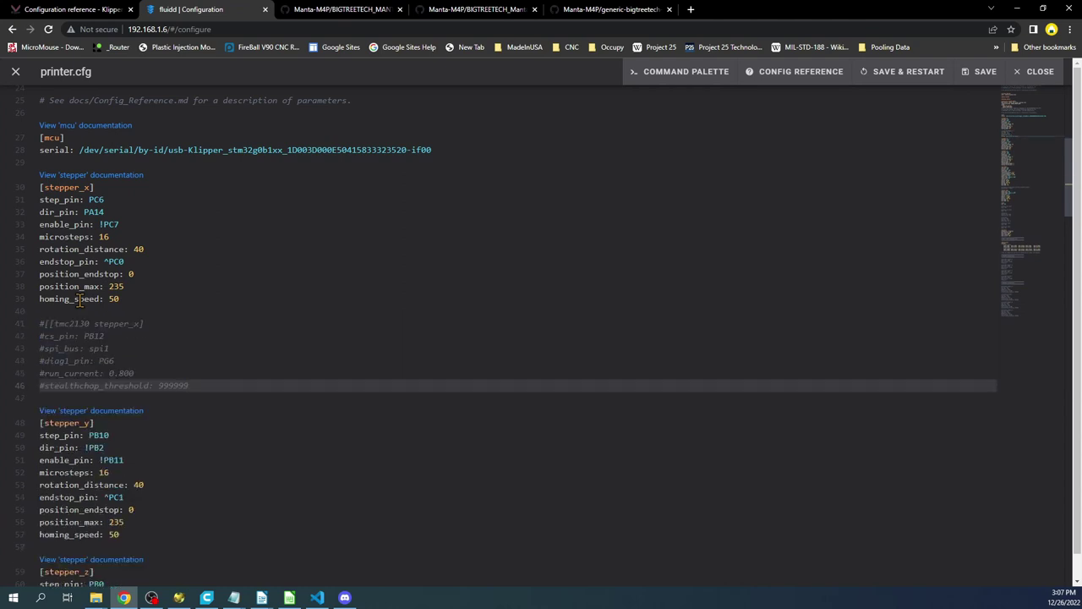
Uncomment the pasted block and remove the extra opening bracket so its header reads [tmc2130 stepper_x].
left_click_drag(235, 385, 29, 334)
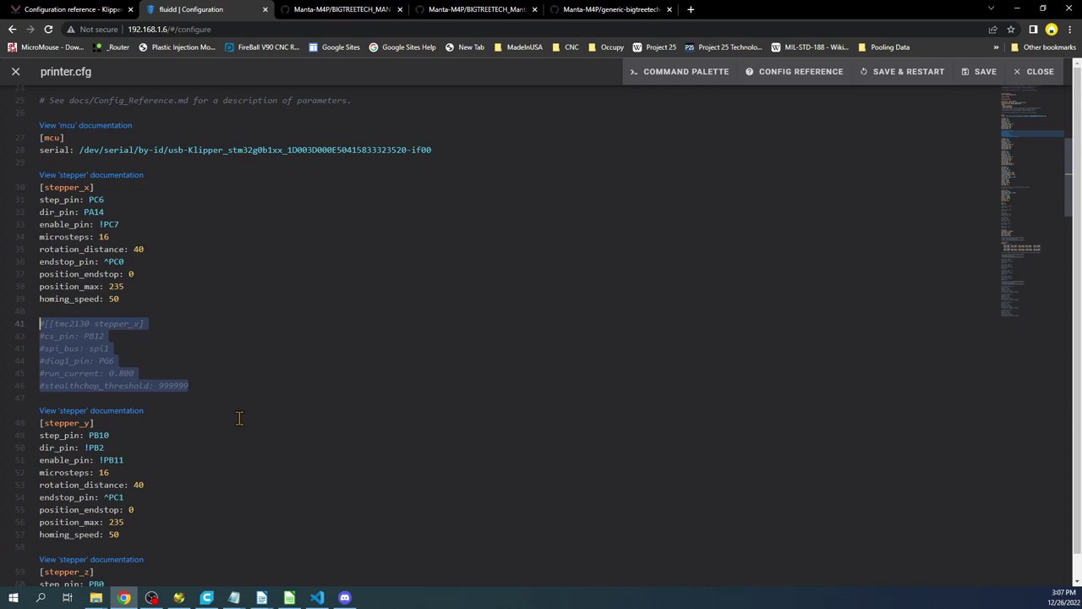
key("ctrl+slash")
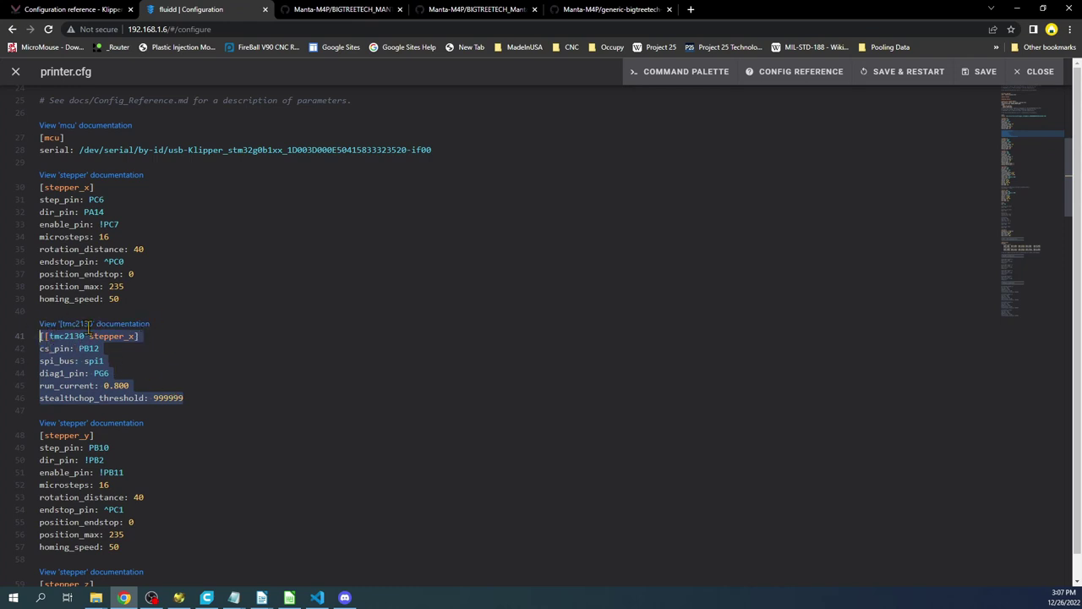
left_click(217, 337)
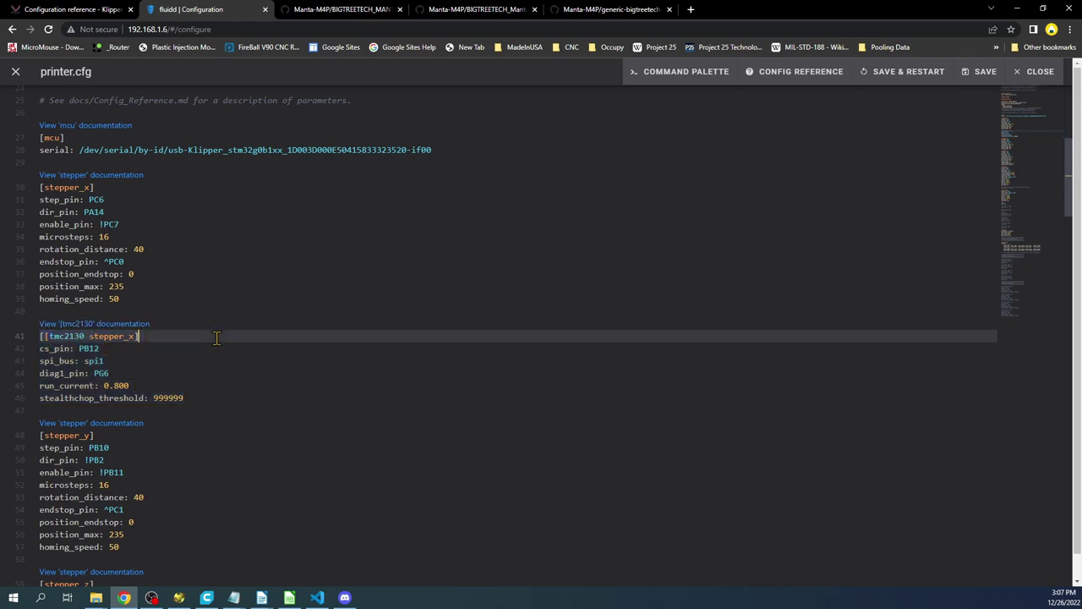
left_click(48, 336)
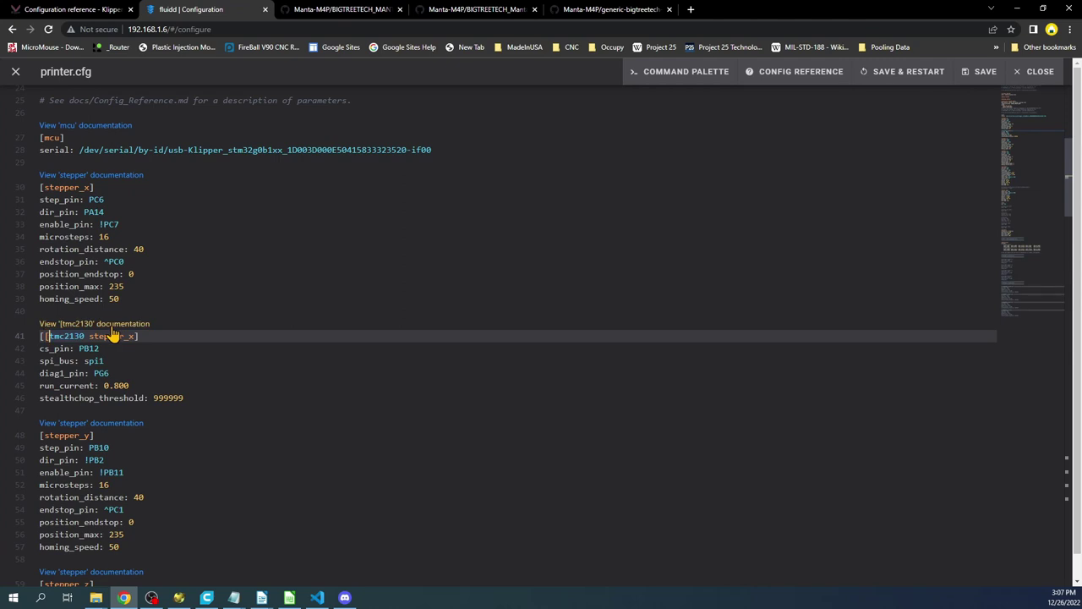
key("BackSpace")
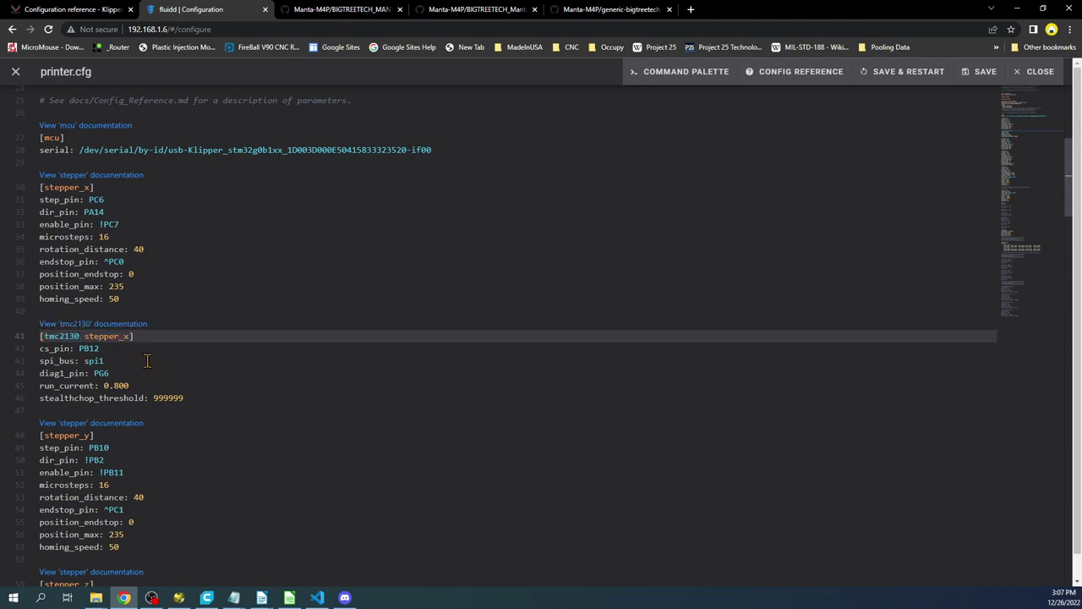
Open the tmc2130 documentation linked above the new section and copy the driver_SGT: 0 parameter without its comment mark.
left_click(83, 323)
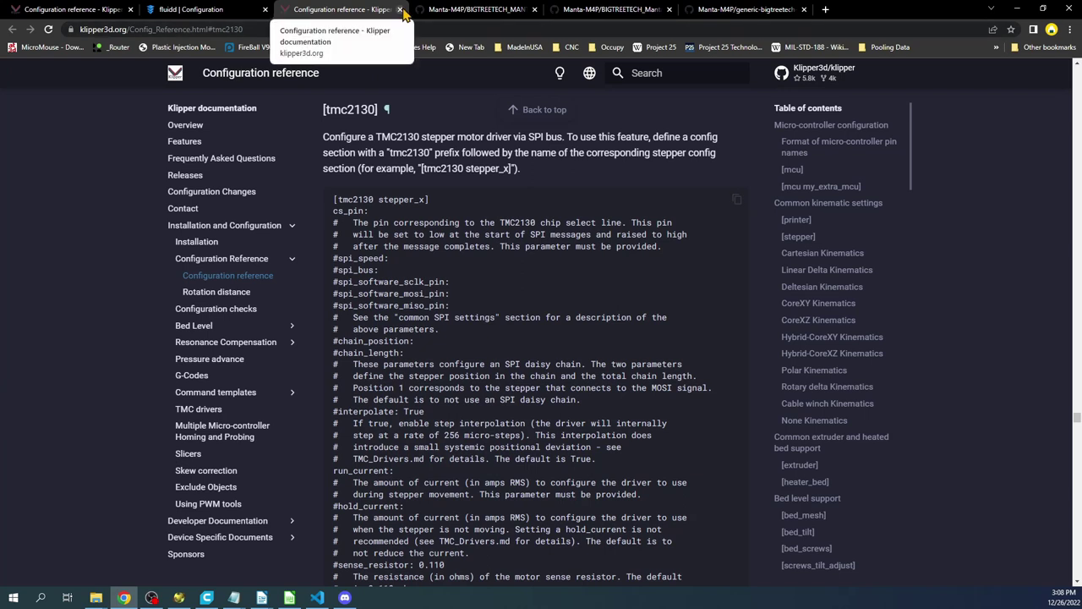
scroll(431, 372, "down", 15)
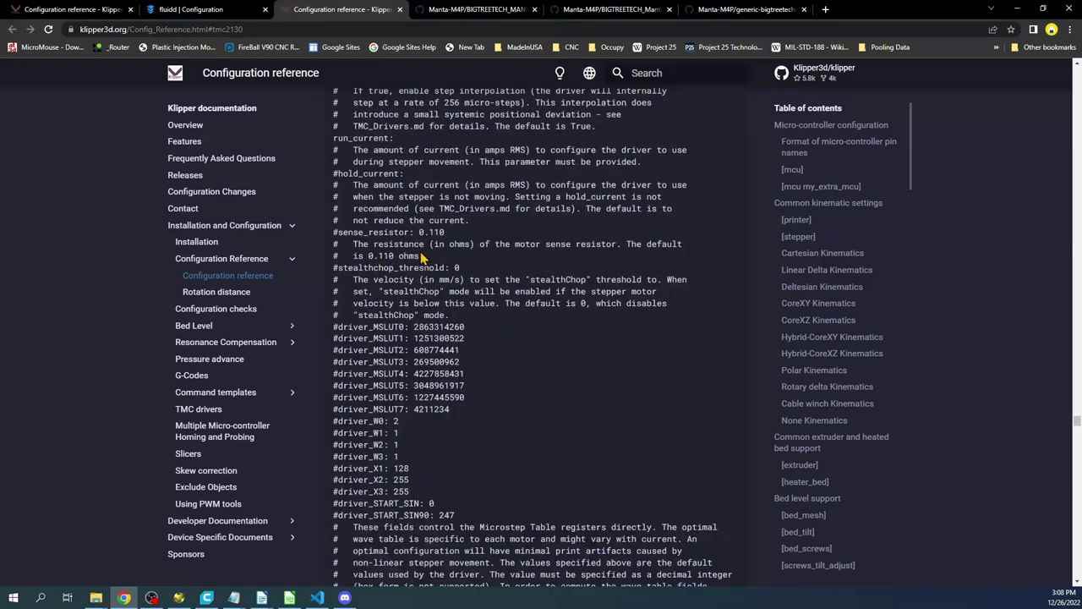
scroll(401, 194, "up", 1)
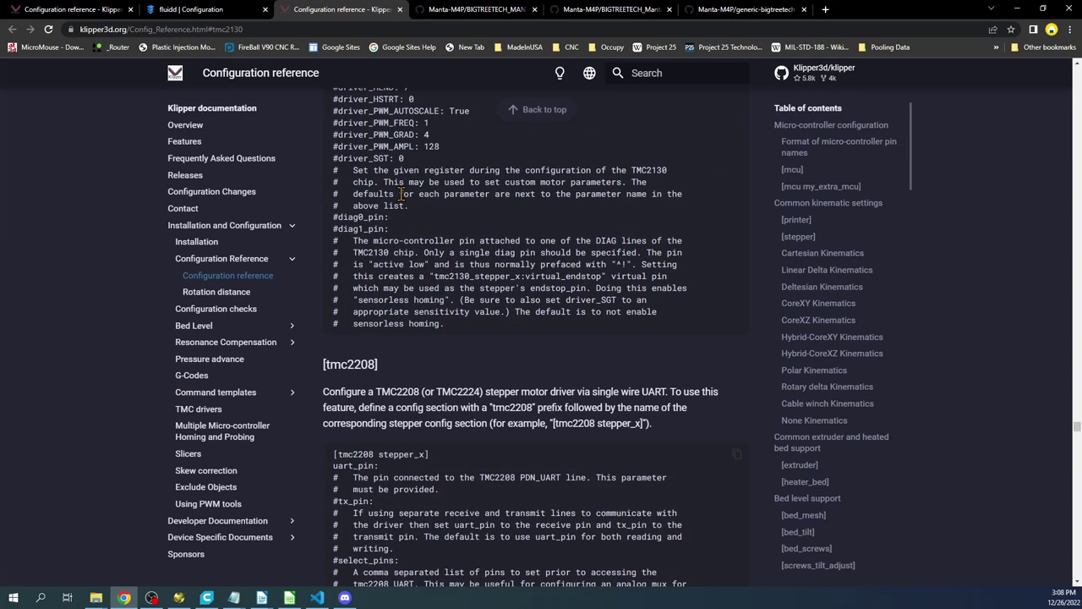
scroll(408, 206, "up", 2)
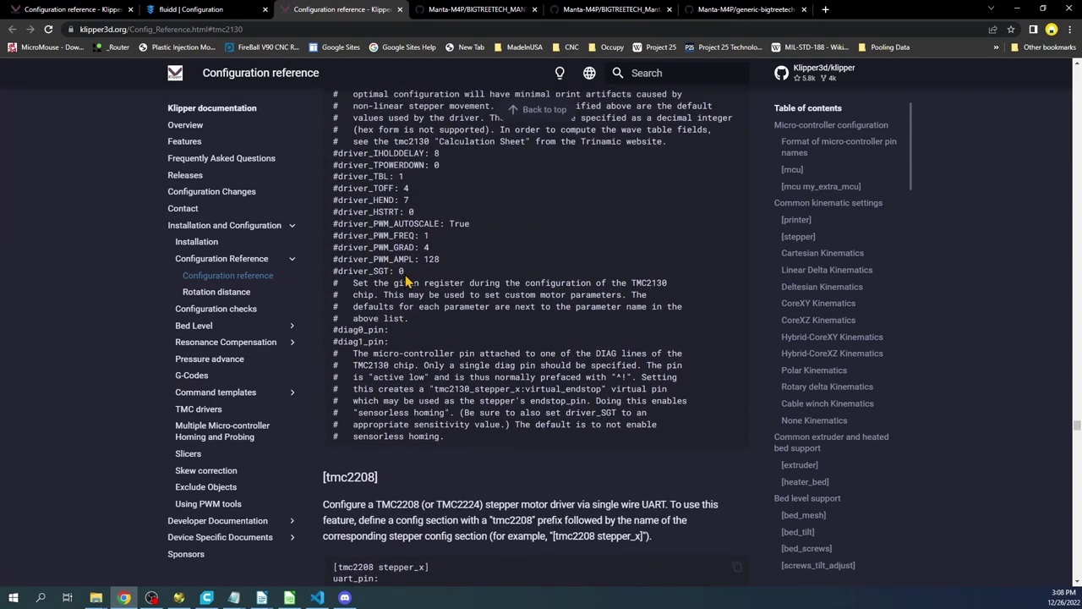
left_click_drag(406, 272, 340, 270)
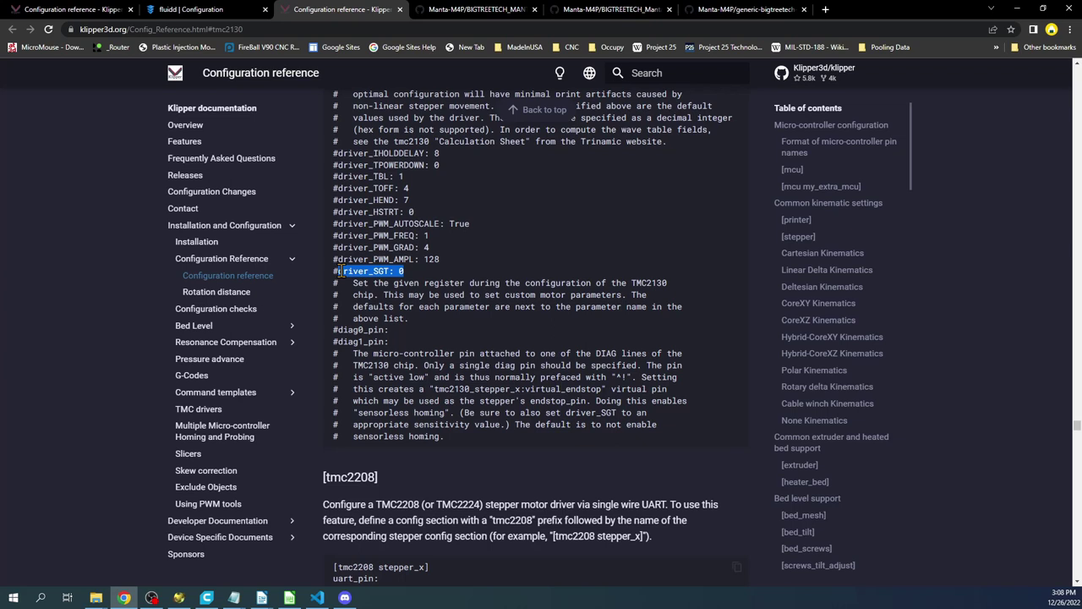
left_click_drag(340, 271, 338, 272)
right_click(346, 268)
left_click(367, 283)
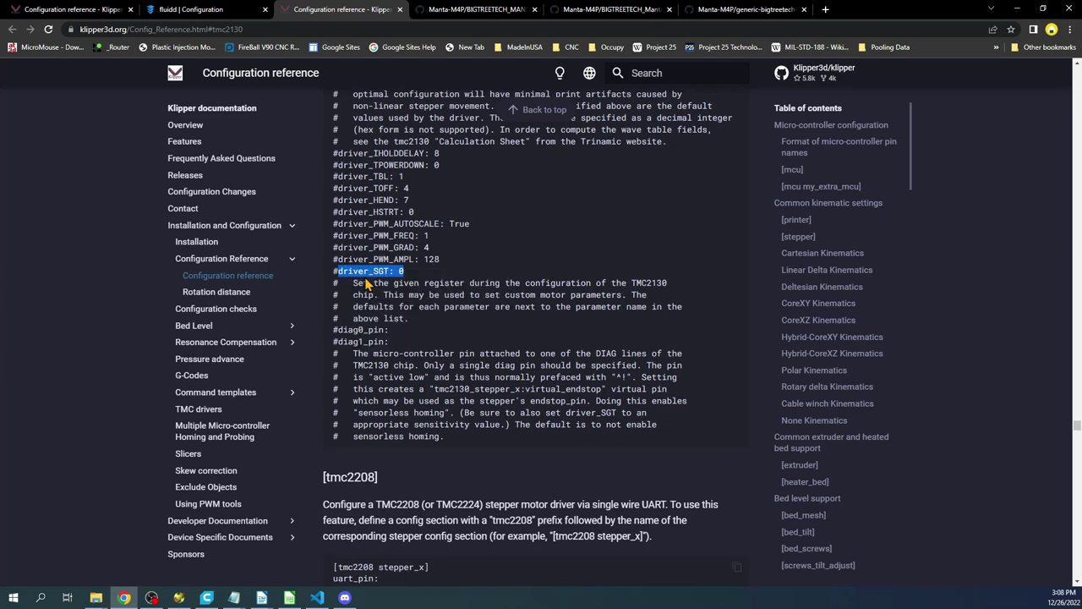
Return to printer.cfg in fluidd and add driver_SGT: 0 below stealthchop_threshold in [tmc2130 stepper_x], followed by a blank line.
left_click(193, 8)
left_click(47, 409)
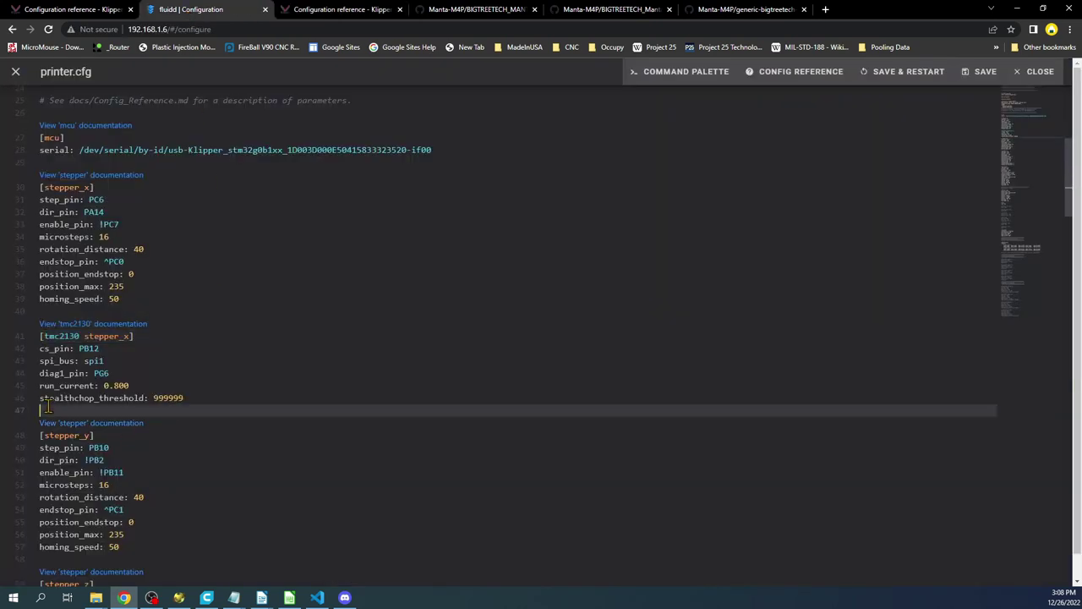
key("ctrl+v")
key("Return")
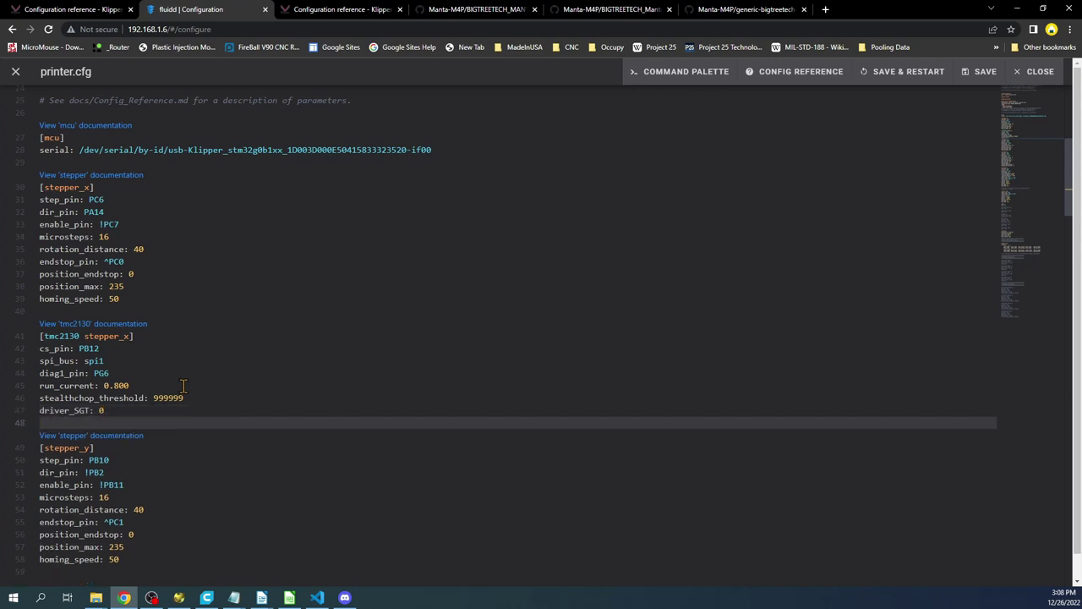
left_click(107, 411)
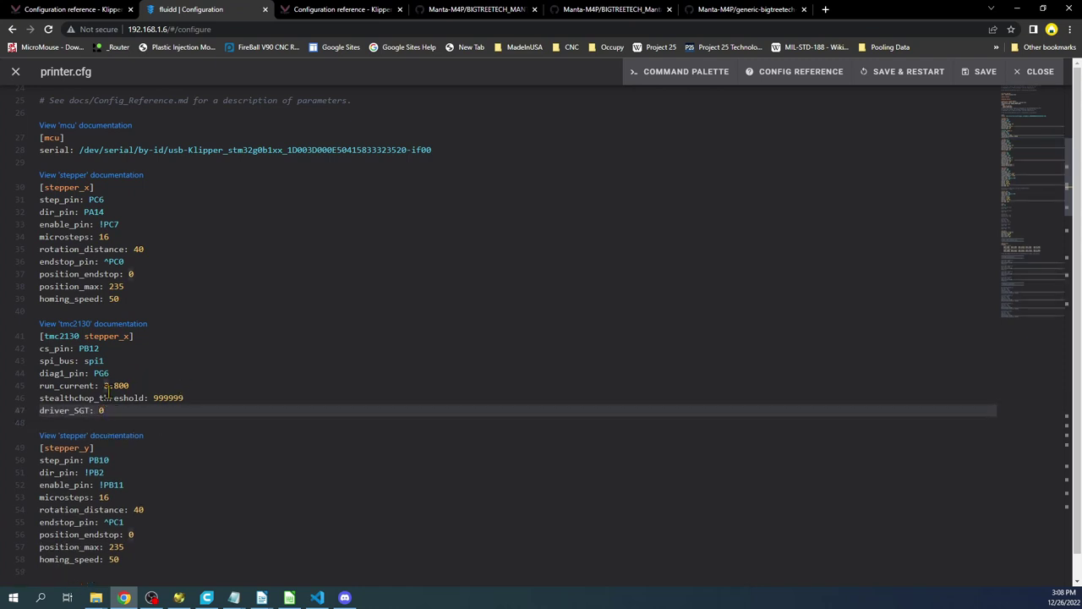
Try the X endstop_pin value ^PC0 as diag1_pin, compare it with the Manta M4P pinout diagram, and undo the replacement.
left_click_drag(124, 261, 103, 262)
left_click(127, 261)
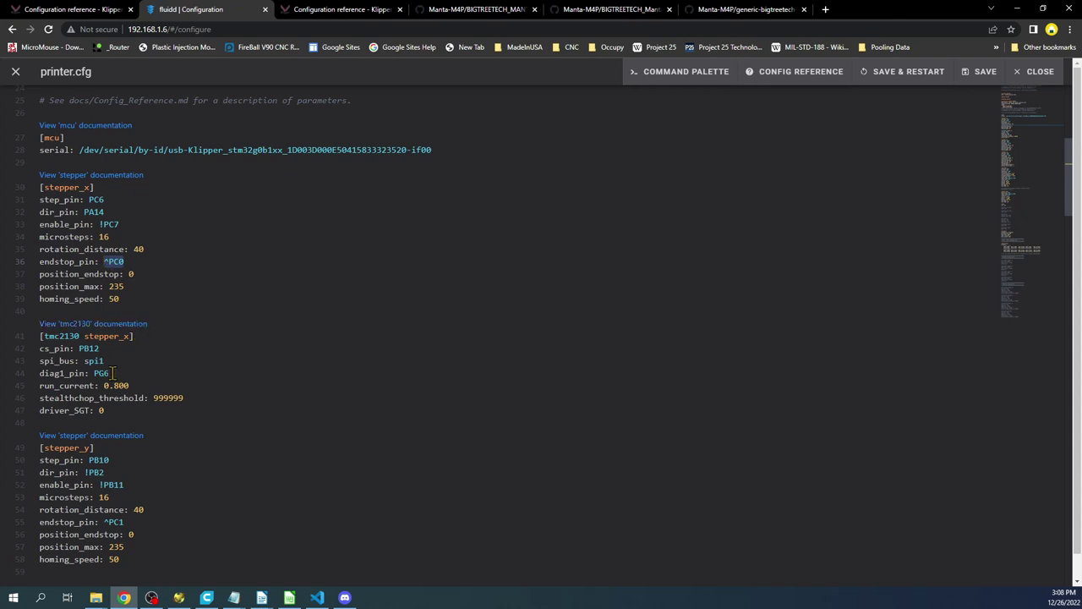
left_click_drag(110, 373, 93, 372)
key("ctrl+v")
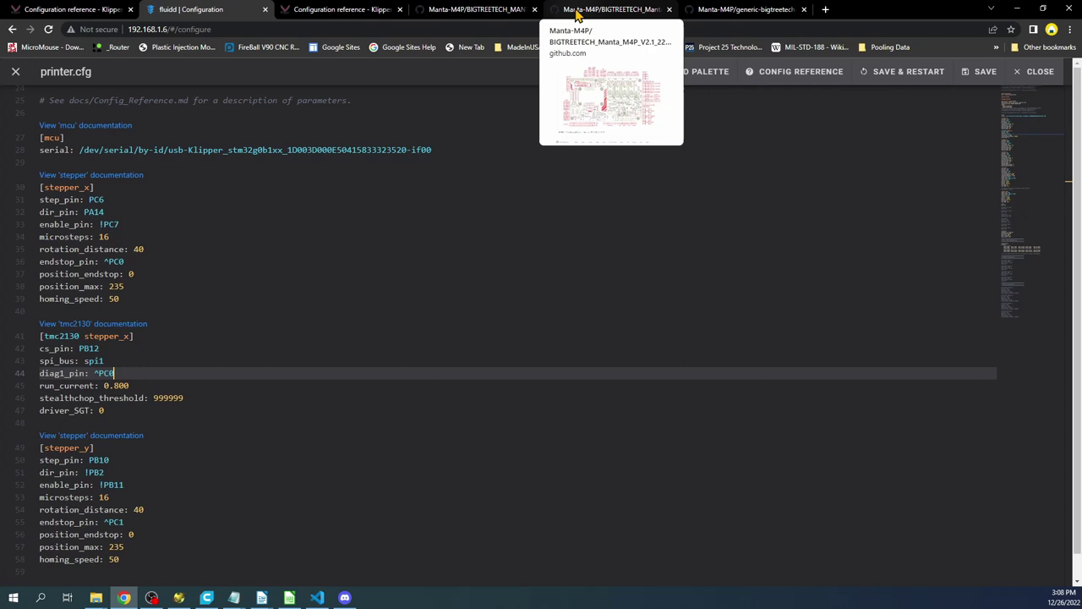
left_click(605, 10)
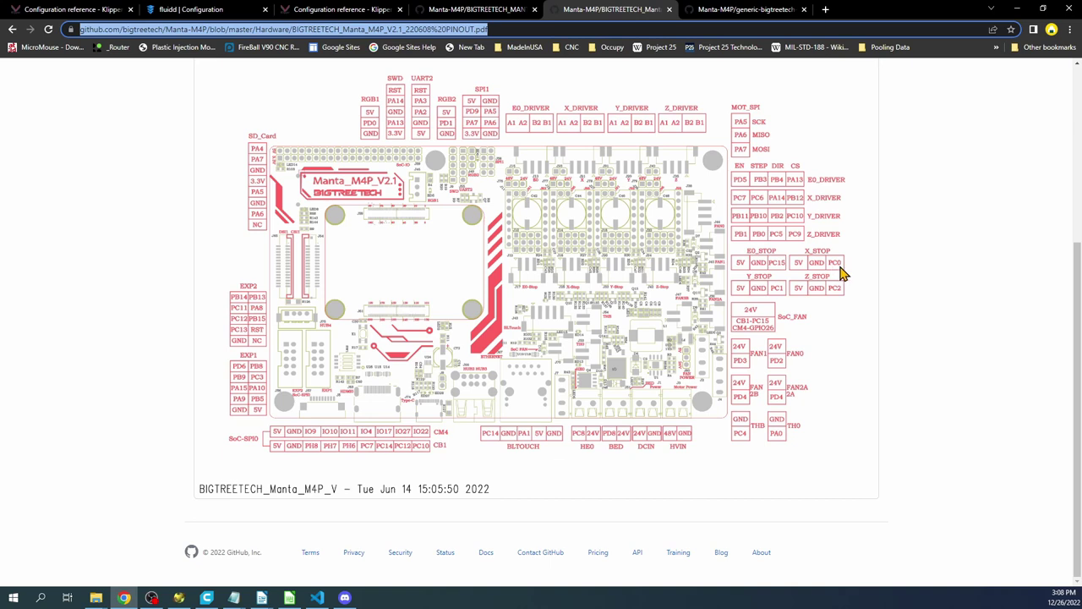
left_click(207, 9)
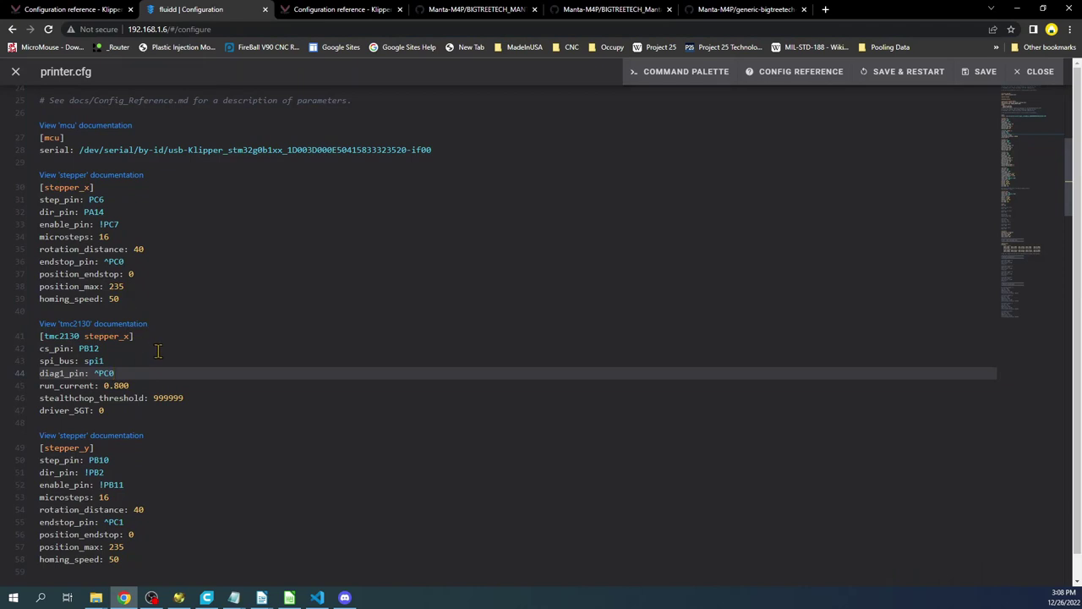
key("ctrl+z")
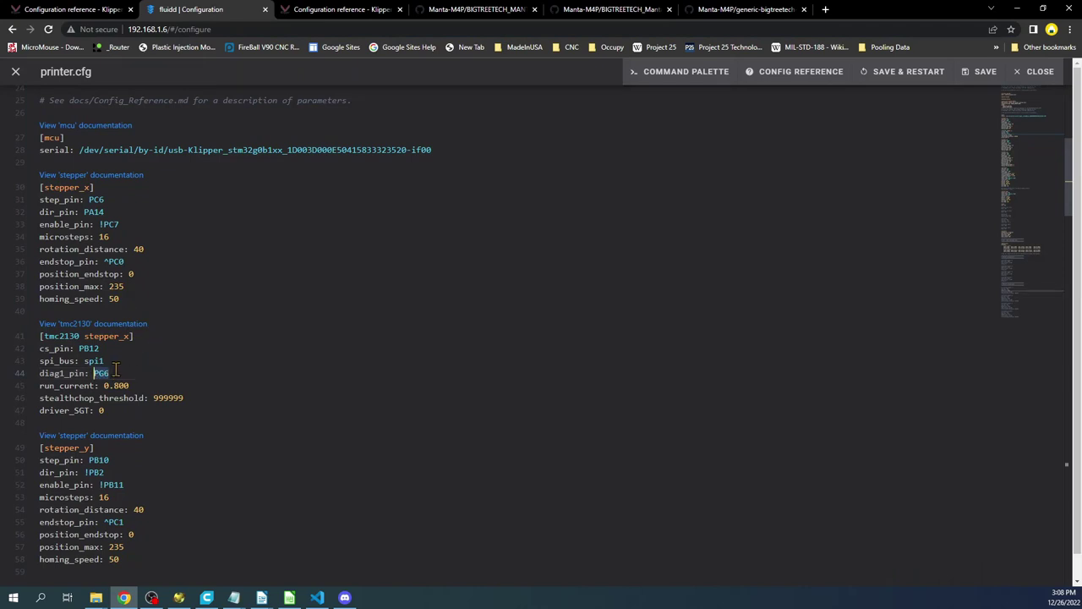
Check the X_STOP pin on the Manta M4P pinout and set diag1_pin in [tmc2130 stepper_x] to ^PC0.
left_click(88, 373)
left_click(613, 9)
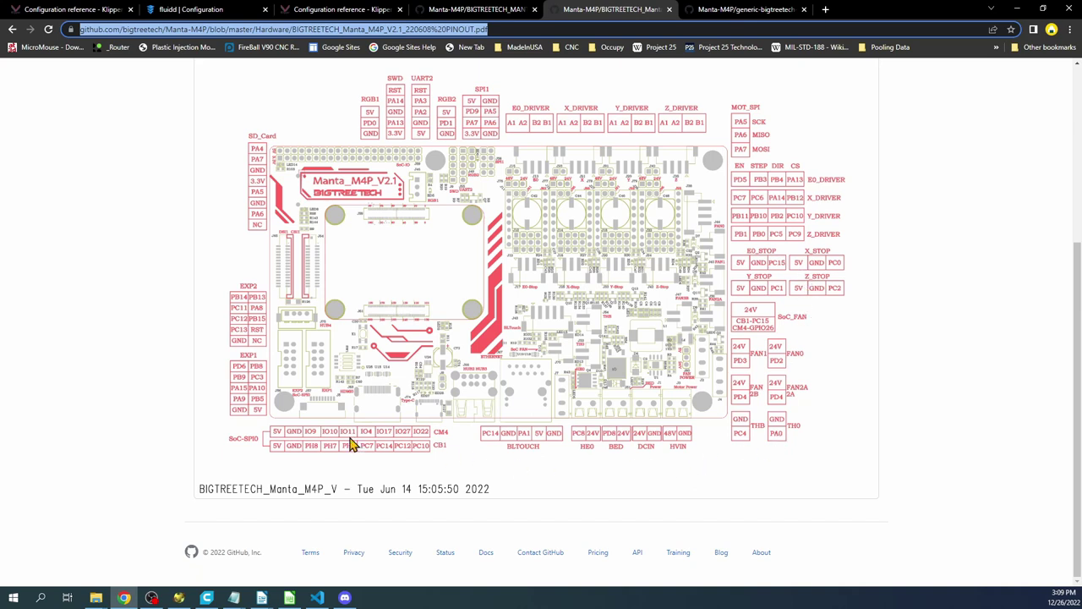
left_click(167, 9)
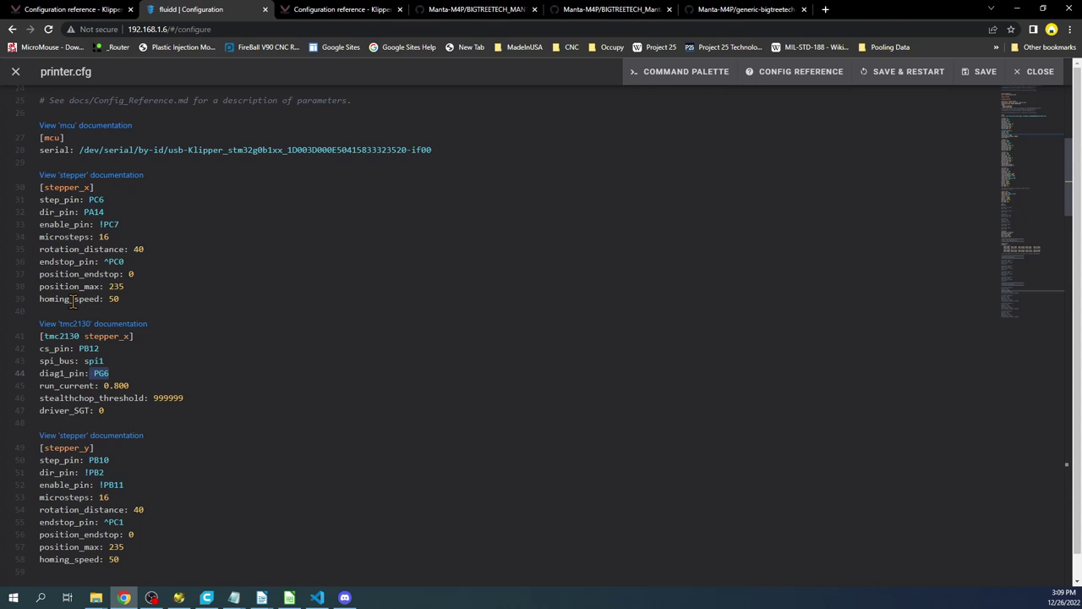
type("^PC0")
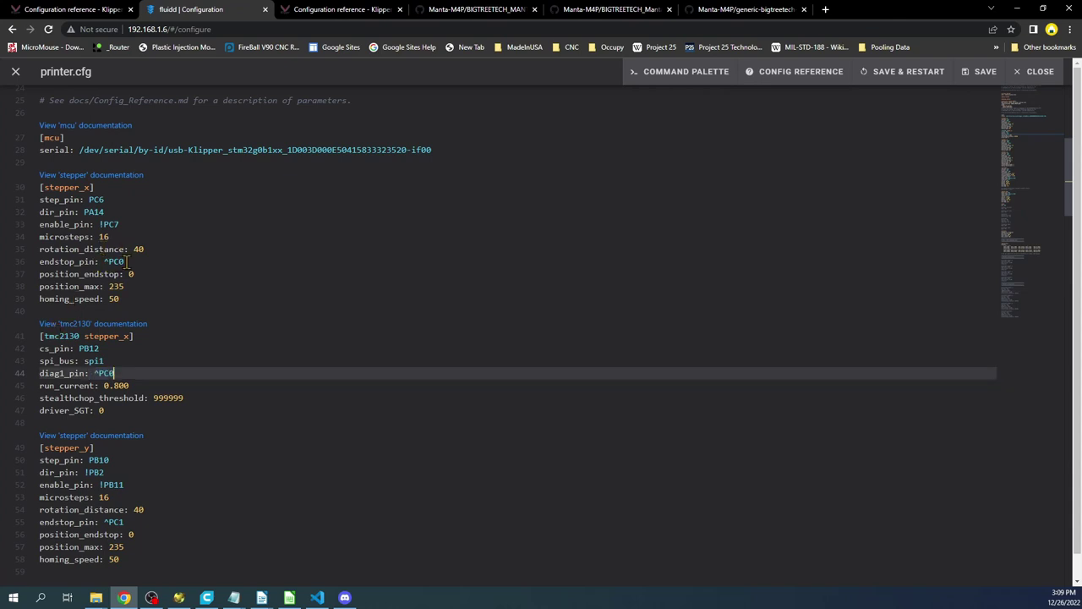
Replace the endstop_pin value in [stepper_x] with tmc2130_stepper_x:virtual_endstop, pasted from the text in the other application.
left_click_drag(125, 261, 103, 267)
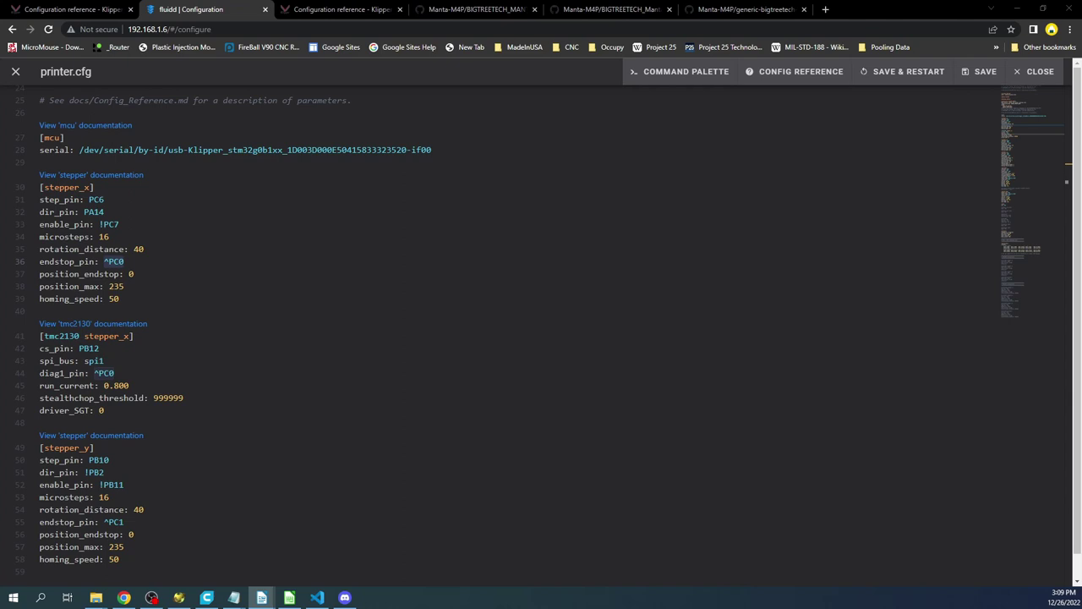
key("alt+Tab")
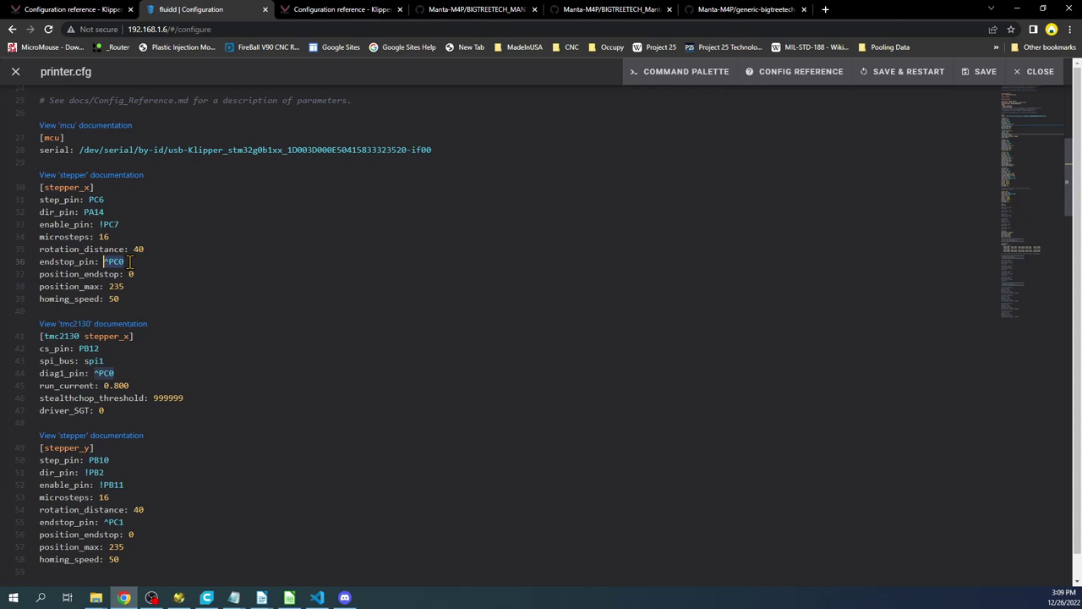
left_click(129, 262)
left_click_drag(127, 262, 103, 261)
key("ctrl+v")
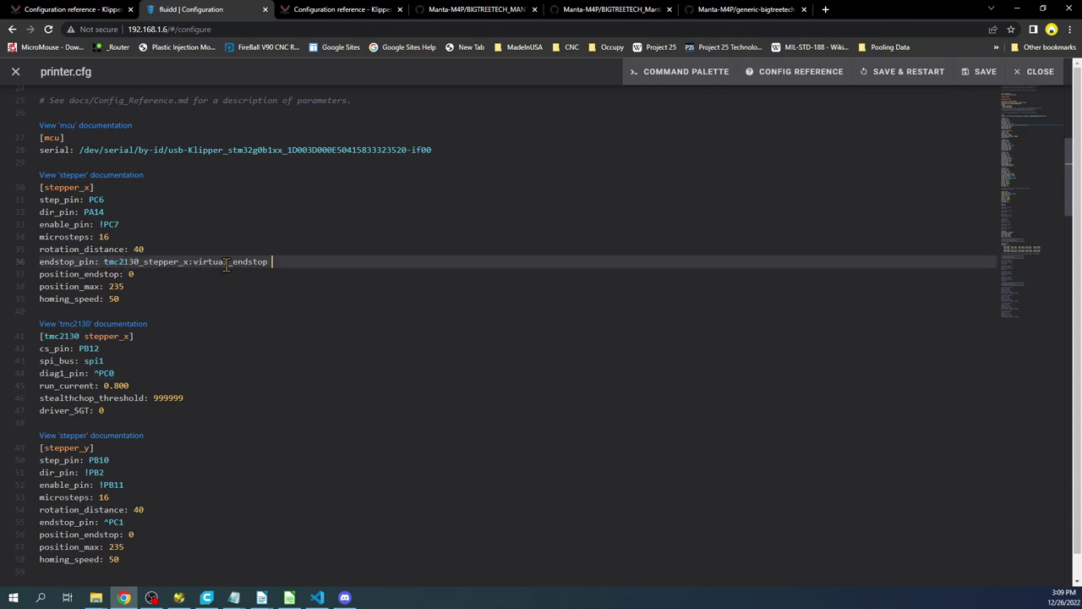
Review the sensorless homing settings for X in printer.cfg: the virtual endstop_pin, diag1_pin, spi_bus and driver_SGT.
left_click_drag(189, 261, 107, 262)
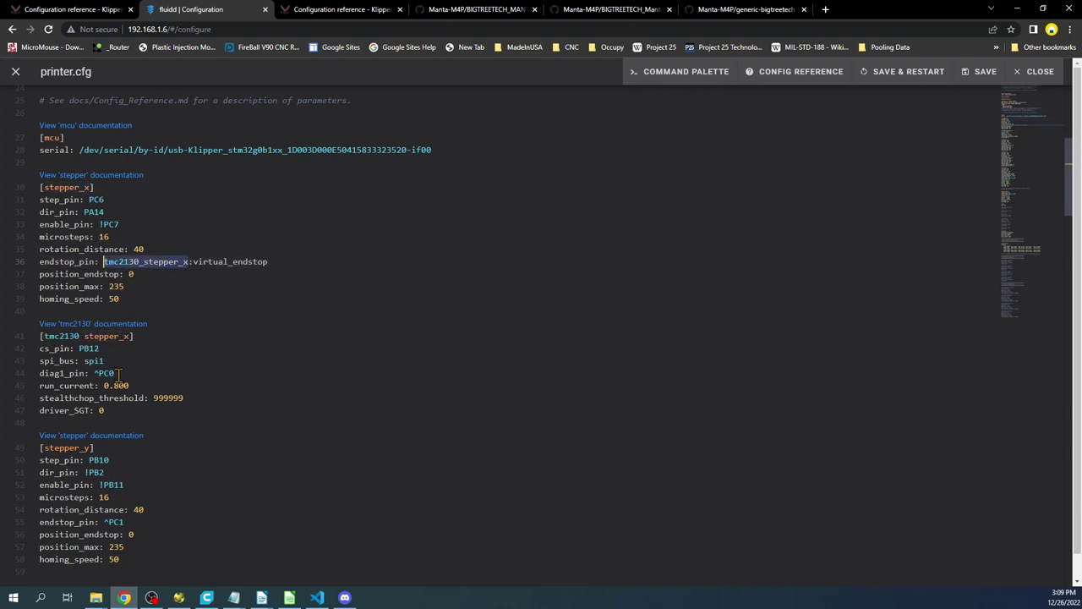
left_click_drag(115, 373, 42, 377)
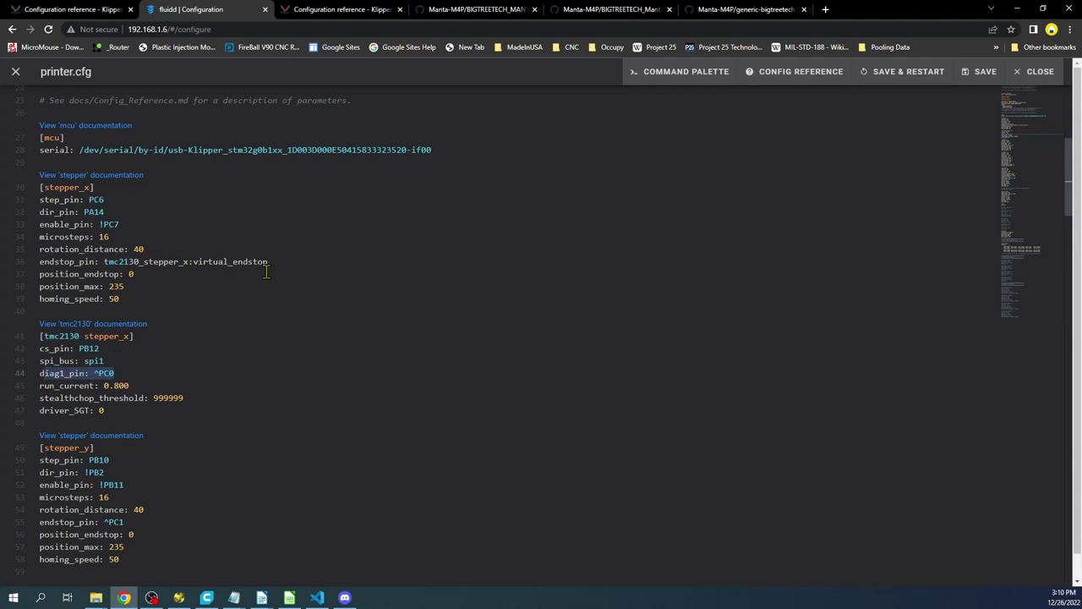
left_click_drag(269, 262, 191, 263)
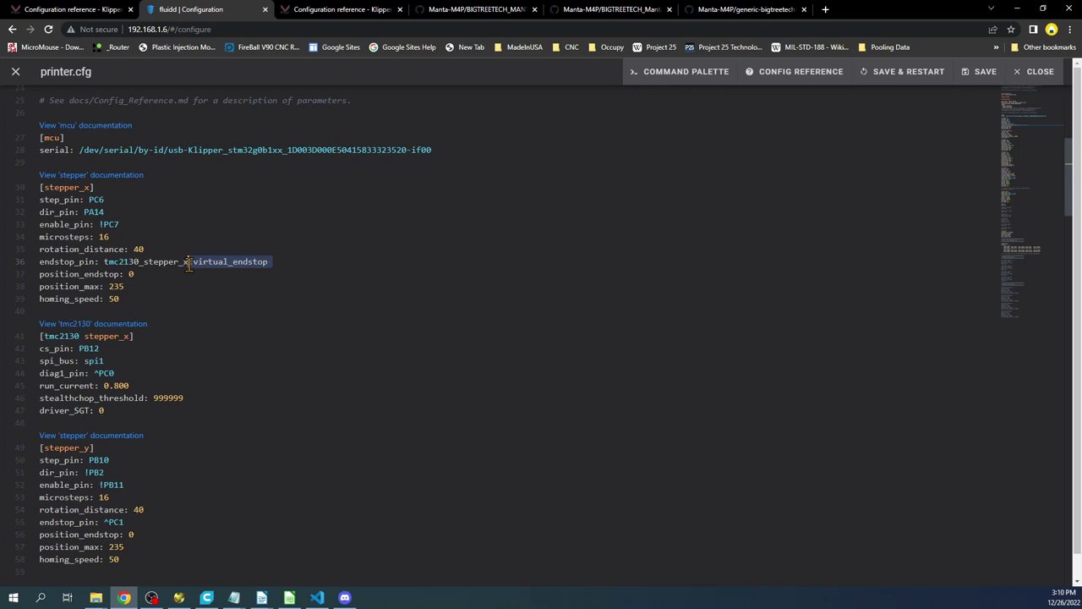
left_click_drag(115, 372, 41, 378)
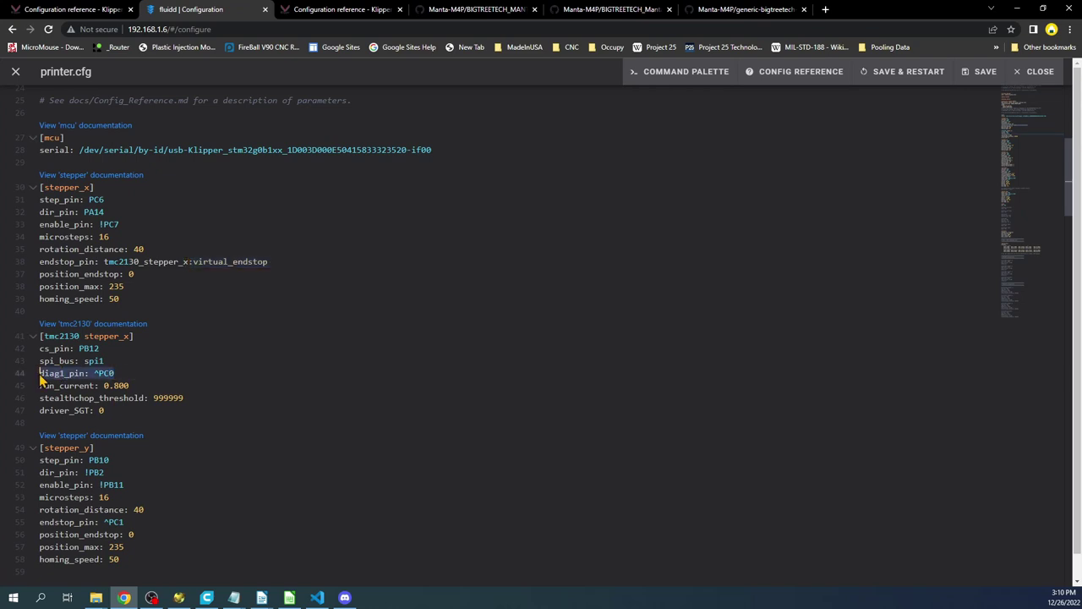
left_click_drag(119, 361, 44, 361)
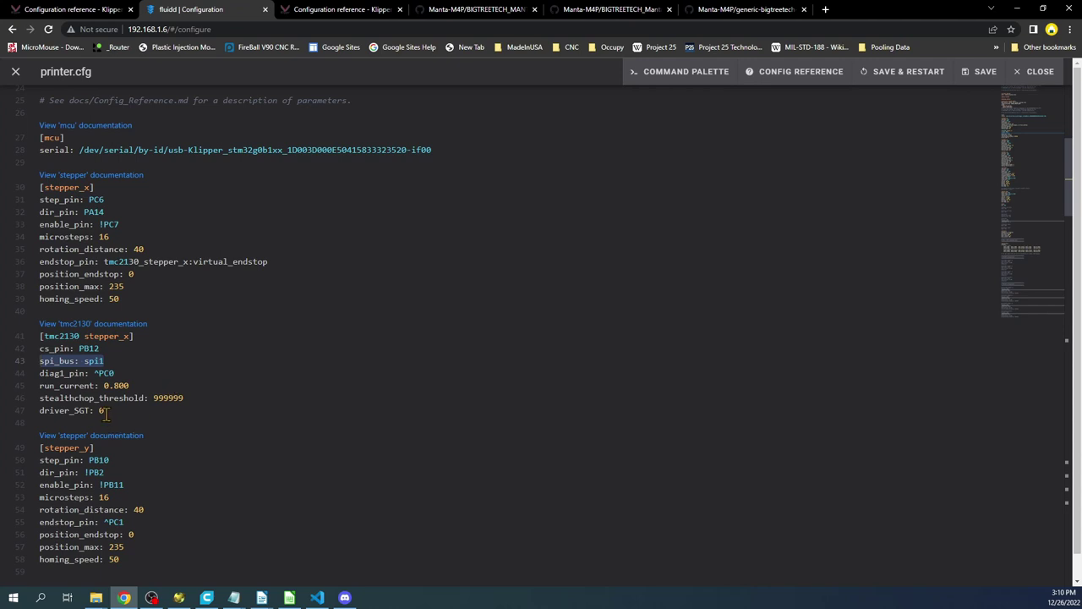
left_click(104, 412)
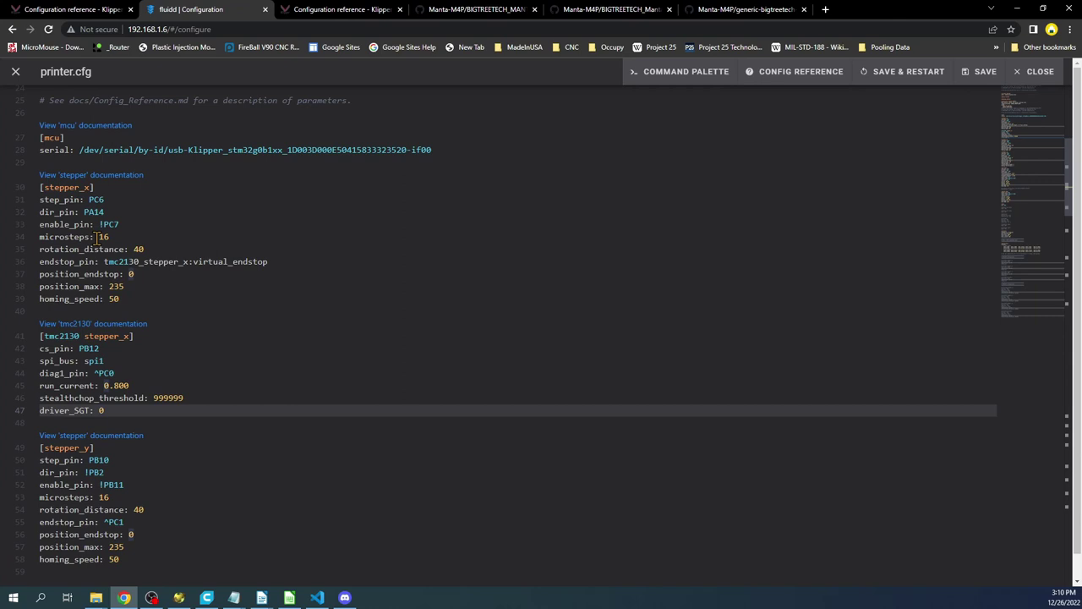
Review the step_pin, dir_pin and enable_pin lines in the [stepper_x] section.
left_click_drag(120, 224, 24, 205)
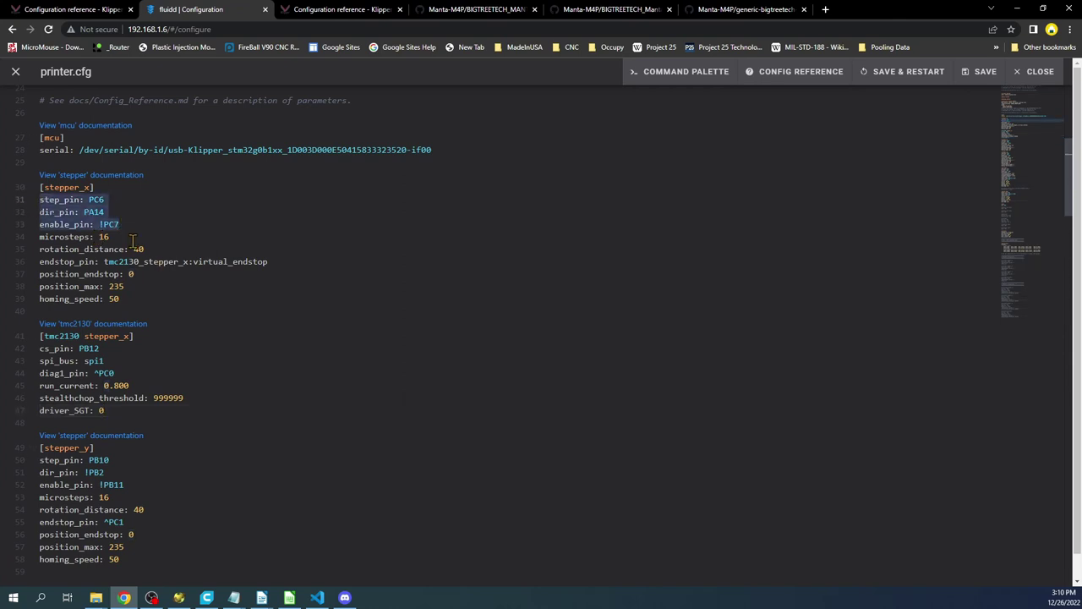
left_click(52, 202)
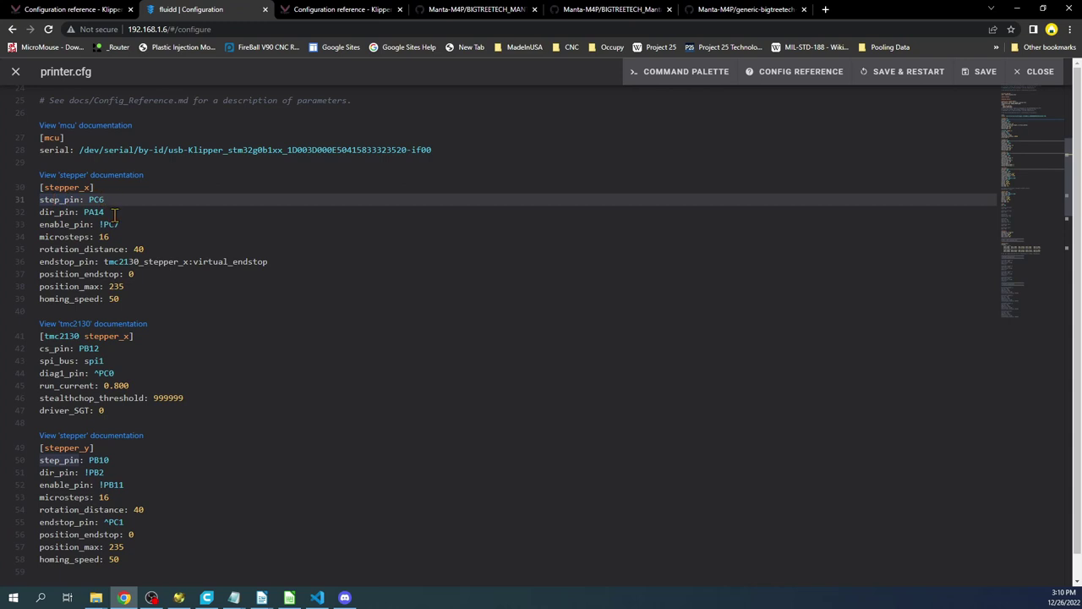
left_click_drag(105, 212, 45, 212)
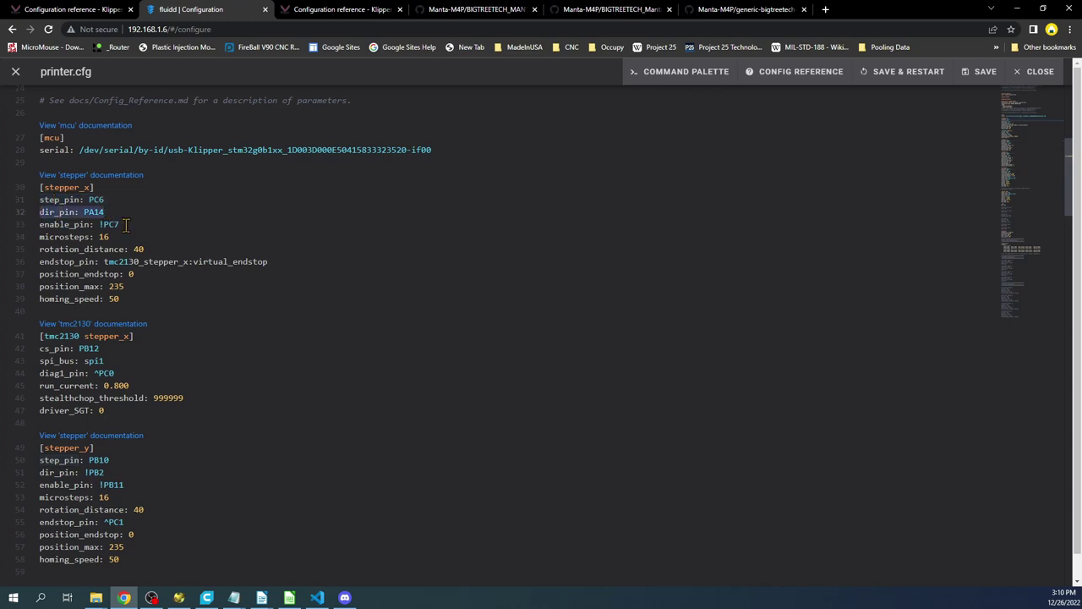
left_click_drag(122, 224, 39, 225)
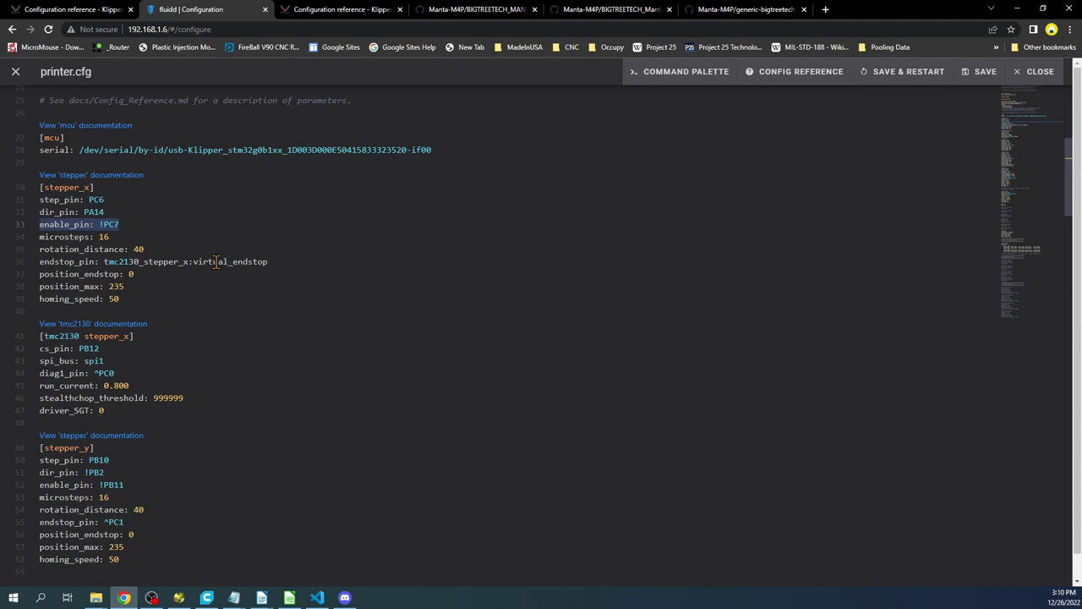
left_click(100, 212)
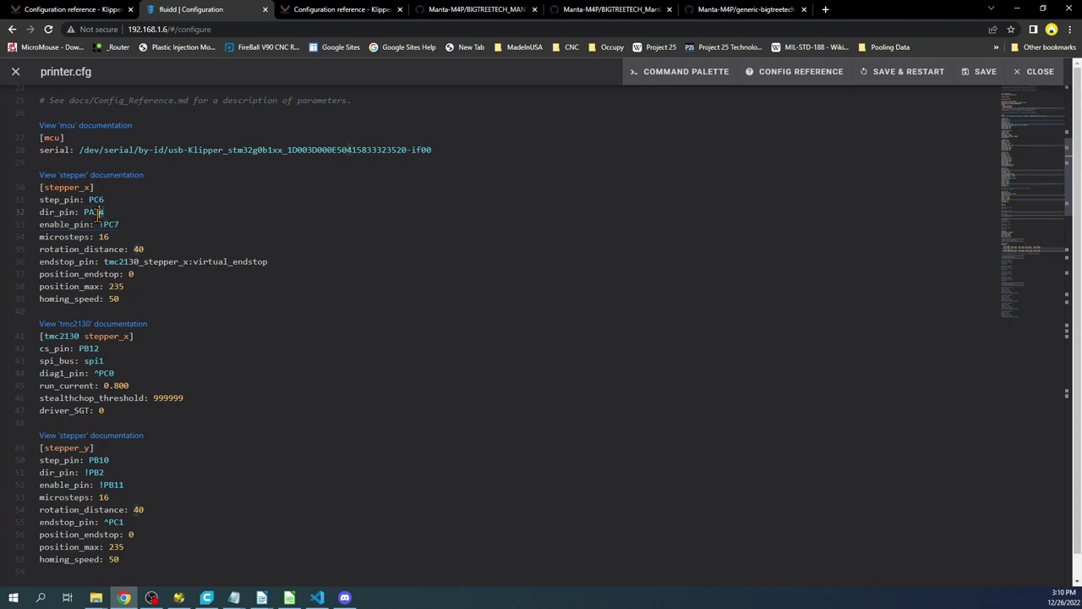
left_click_drag(102, 213, 39, 212)
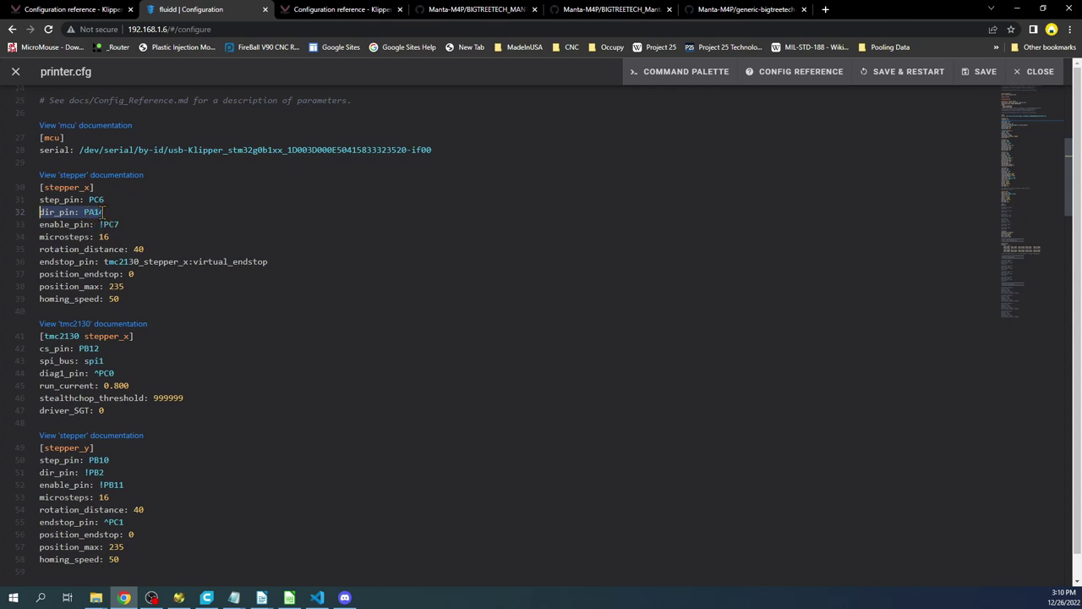
Compare the X axis cs_pin, step_pin, dir_pin and enable_pin in printer.cfg with the X_DRIVER row of the Manta M4P pinout.
left_click(612, 11)
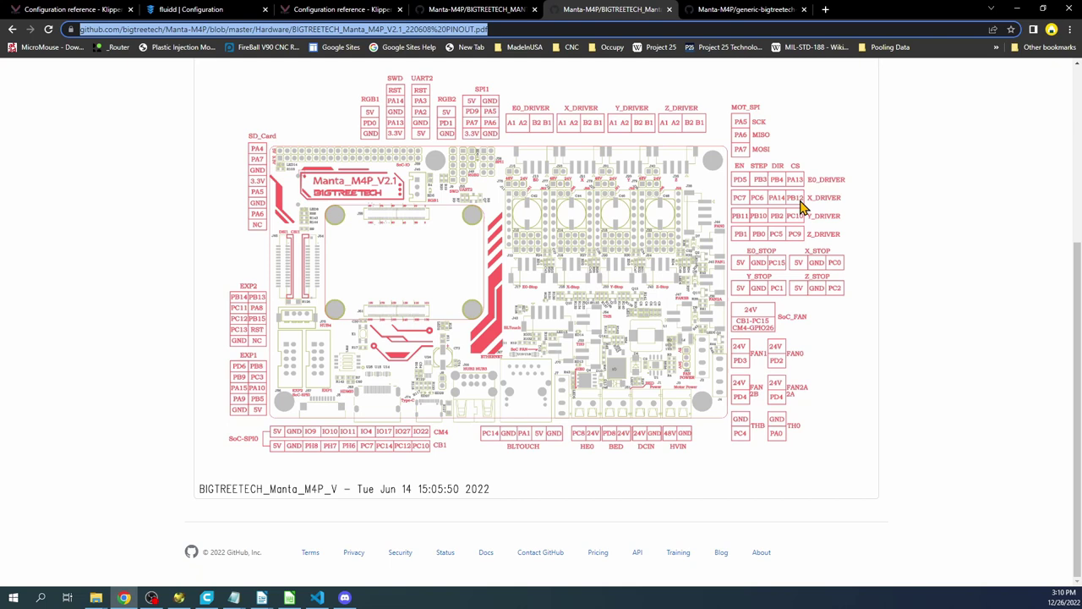
left_click(184, 9)
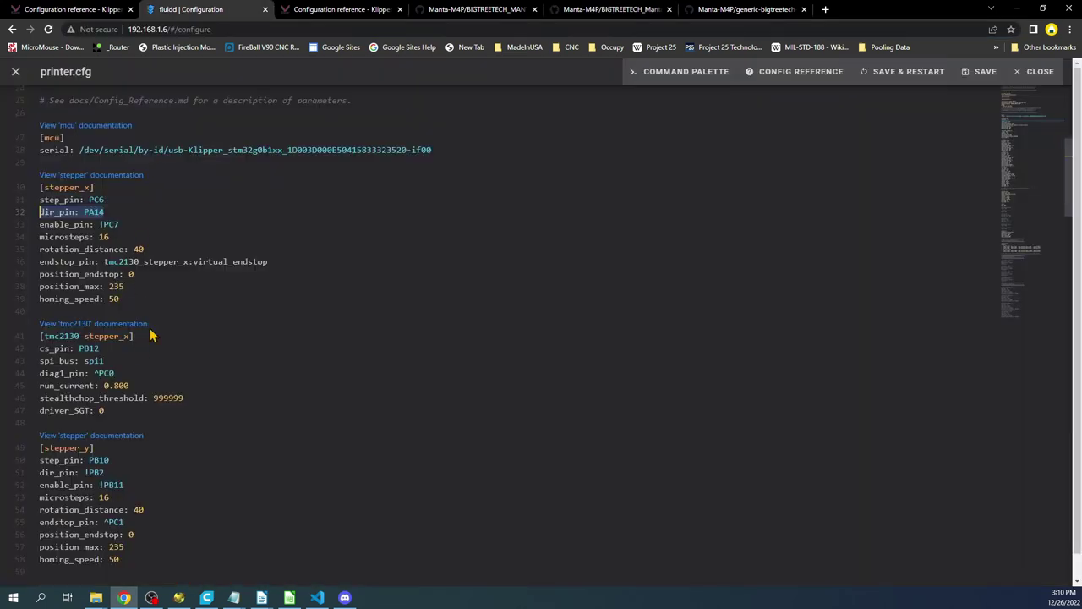
left_click_drag(102, 348, 40, 349)
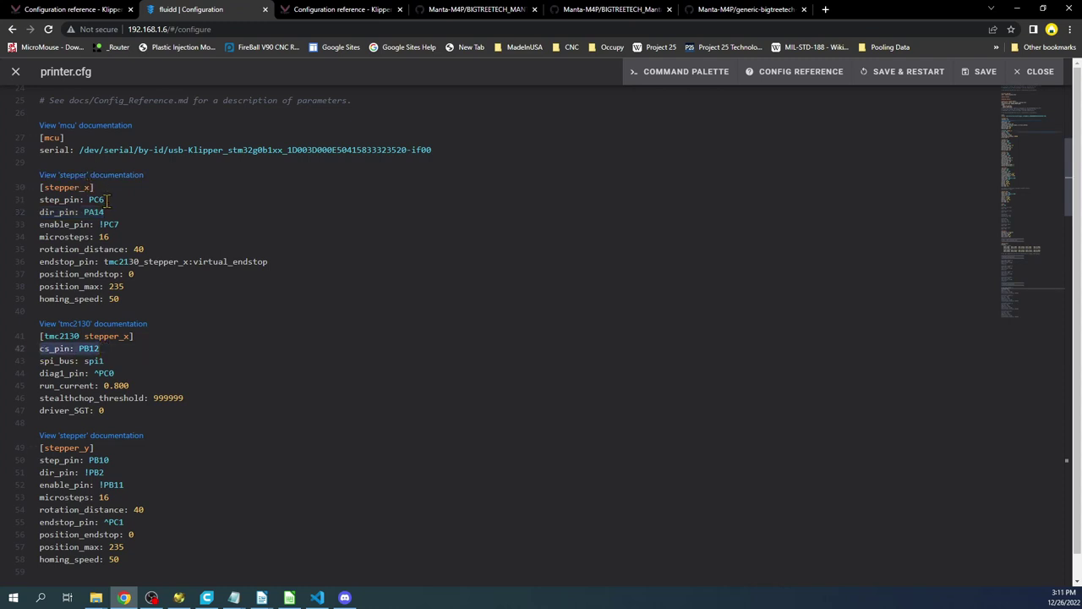
left_click_drag(104, 199, 34, 200)
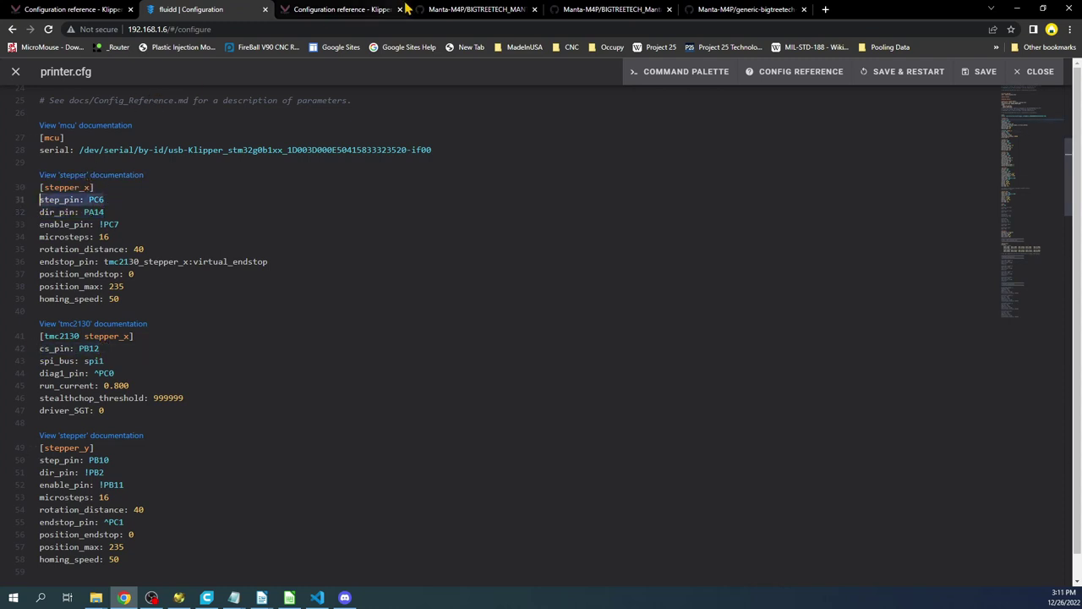
left_click(577, 10)
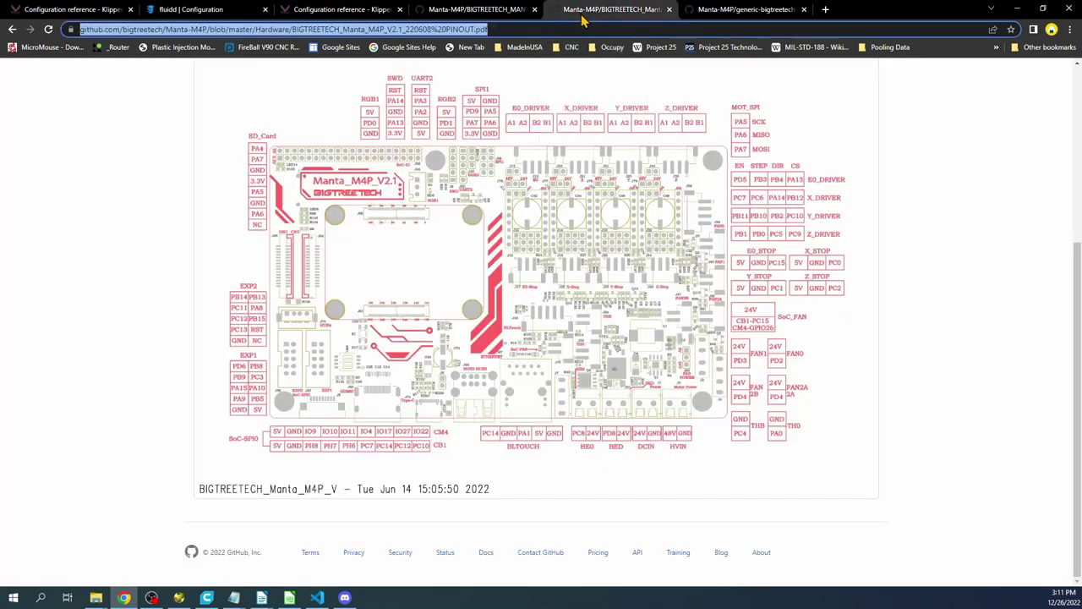
left_click(219, 11)
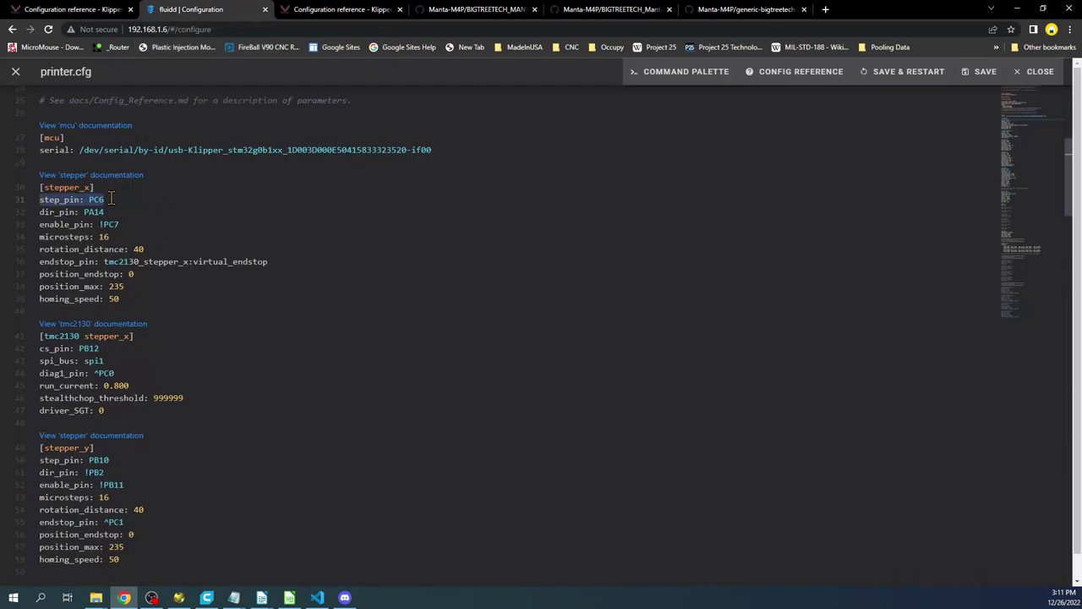
left_click_drag(106, 212, 40, 212)
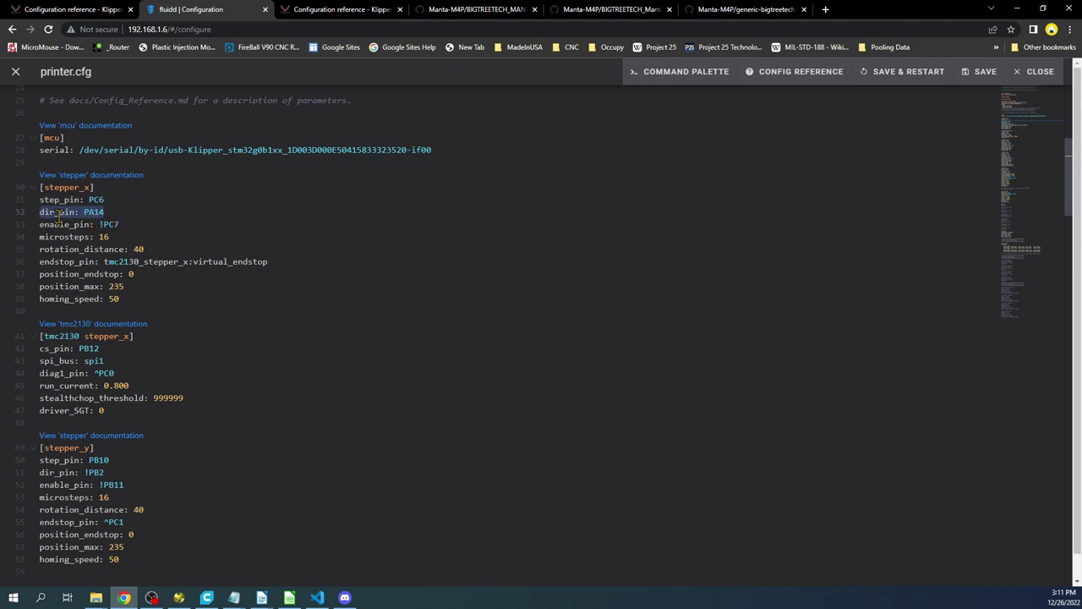
left_click(610, 9)
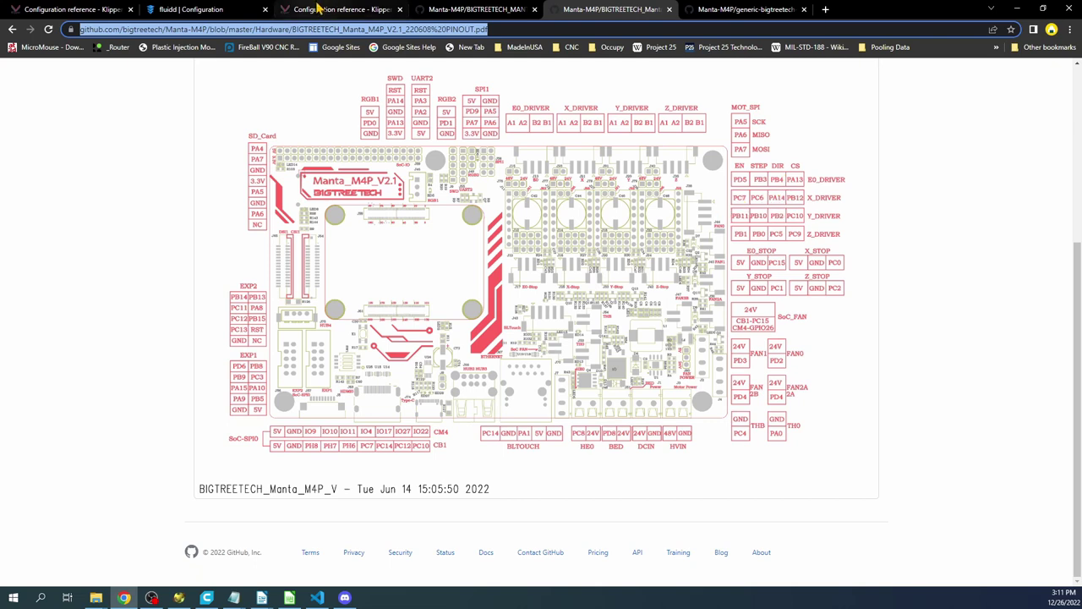
left_click(201, 10)
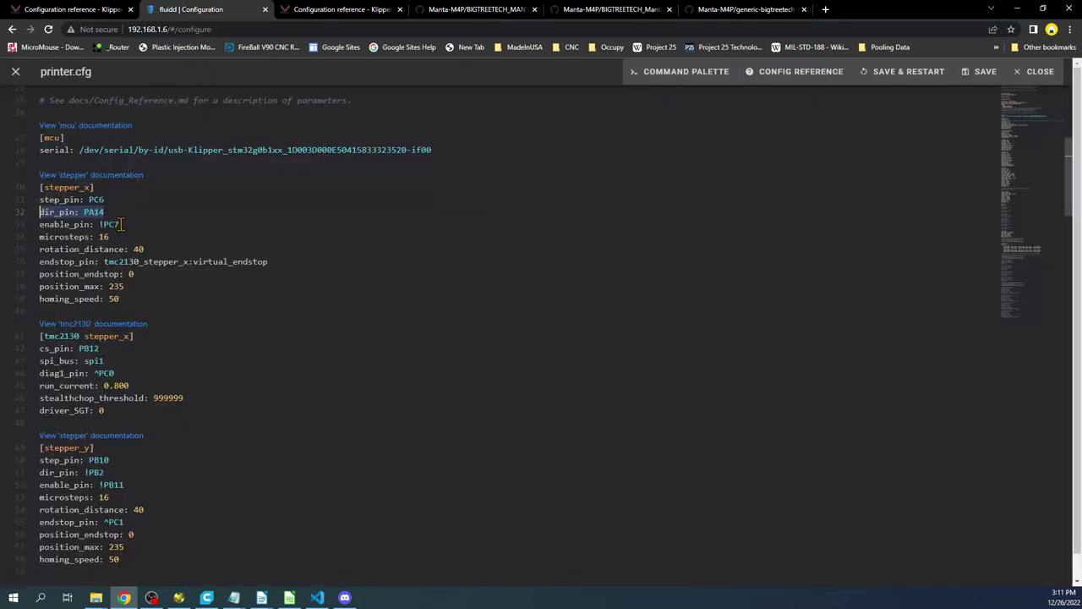
left_click_drag(121, 224, 68, 224)
left_click_drag(36, 224, 31, 203)
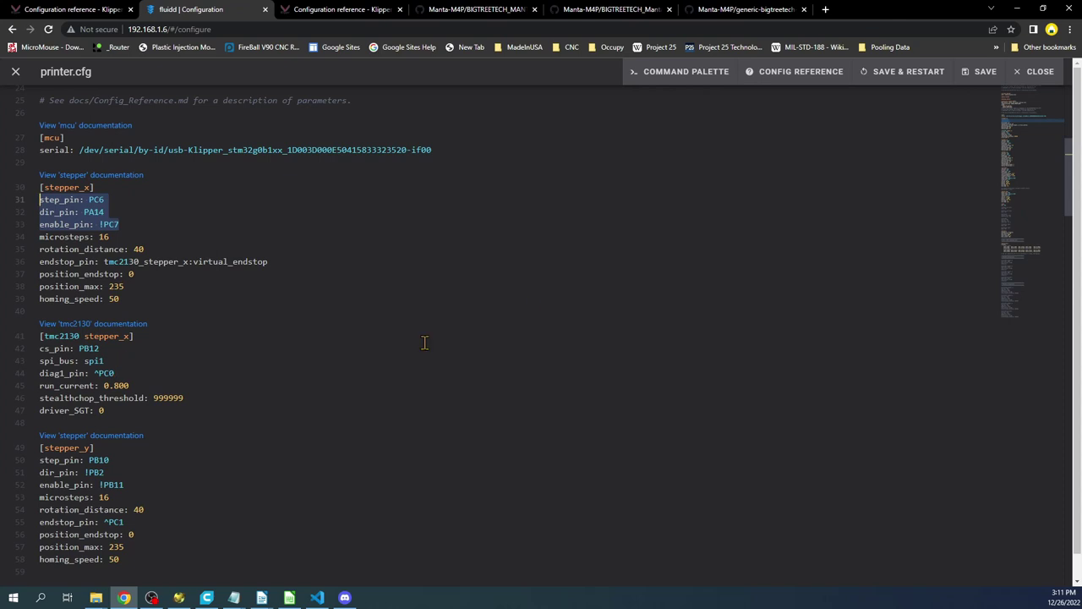
Save printer.cfg with a firmware restart and test homing the X axis from the dashboard.
left_click(899, 73)
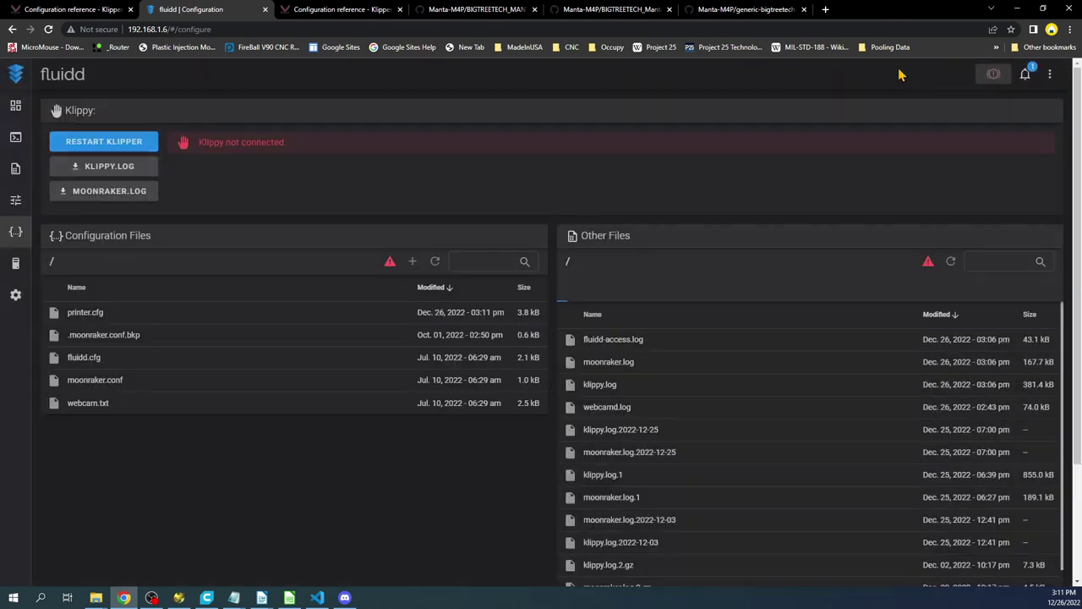
left_click(627, 288)
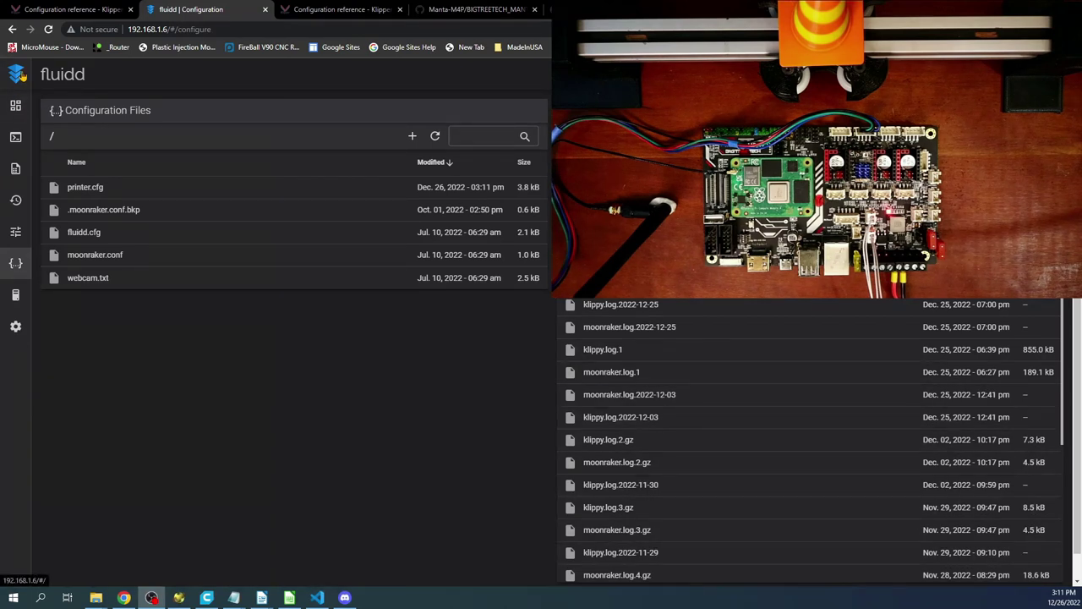
left_click(16, 106)
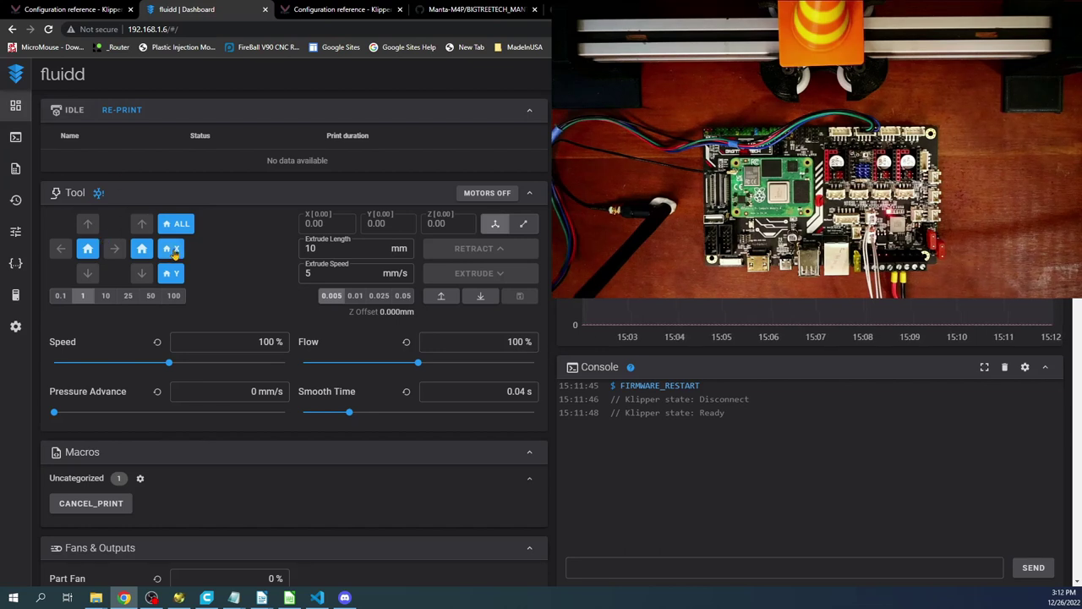
left_click(173, 249)
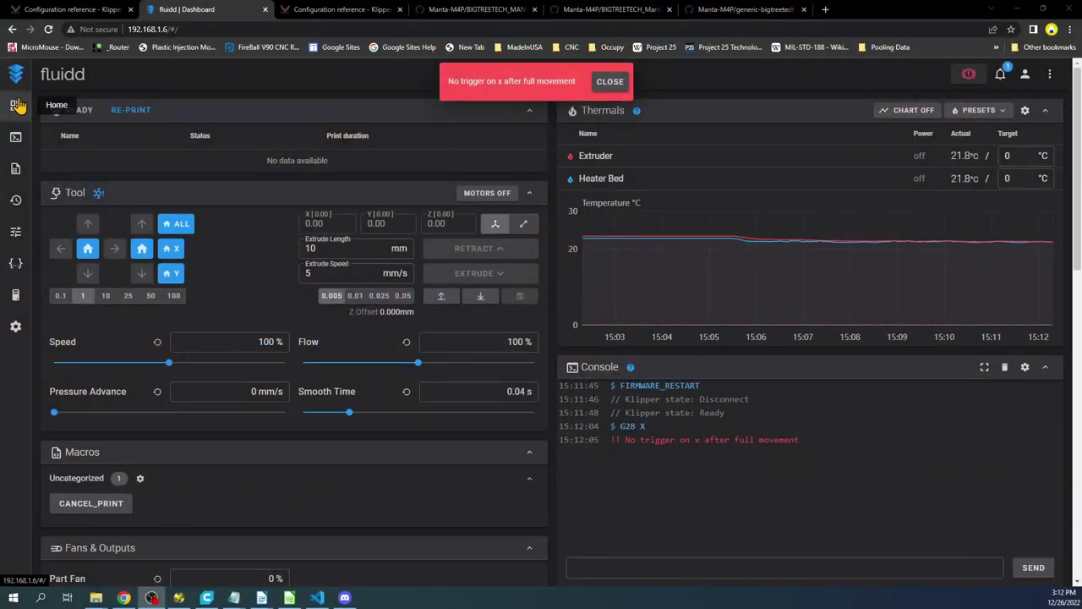
Reopen printer.cfg, set driver_SGT in [tmc2130 stepper_x] to 8 and dismiss the error notification.
left_click(16, 263)
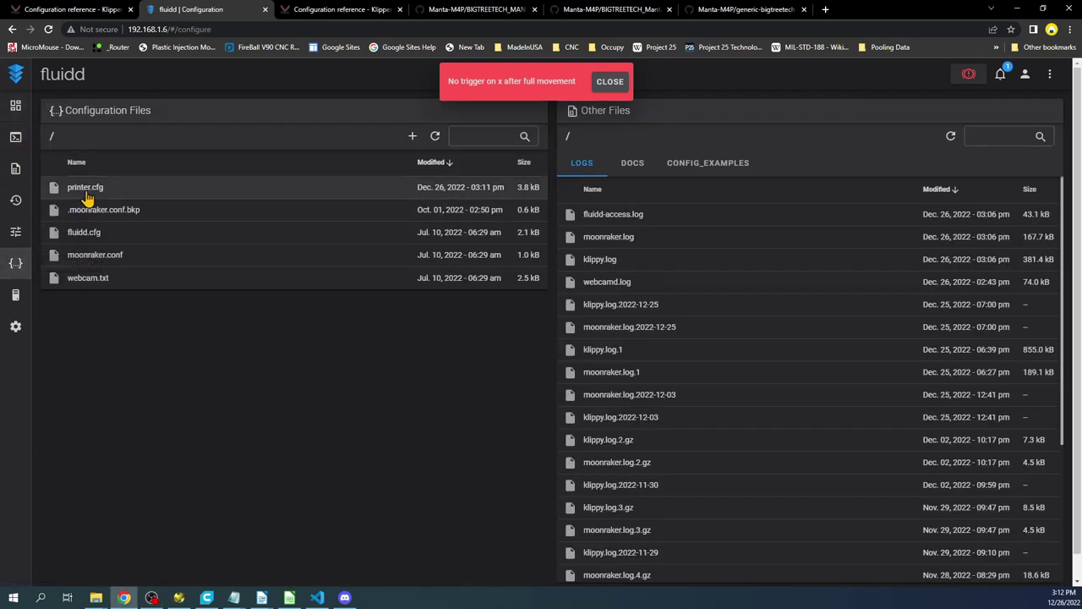
left_click(85, 189)
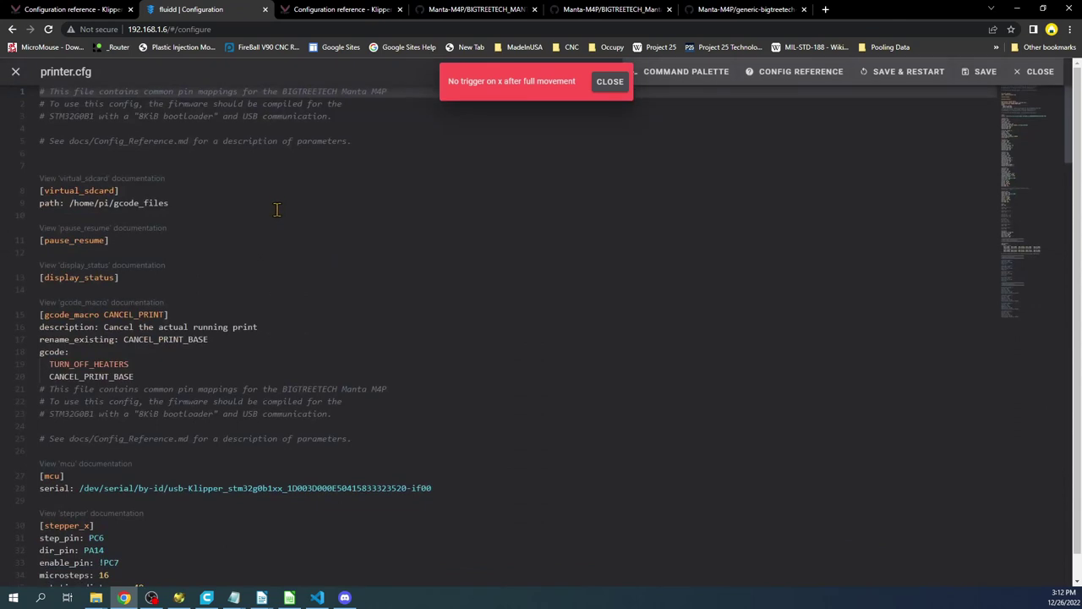
scroll(276, 210, "down", 4)
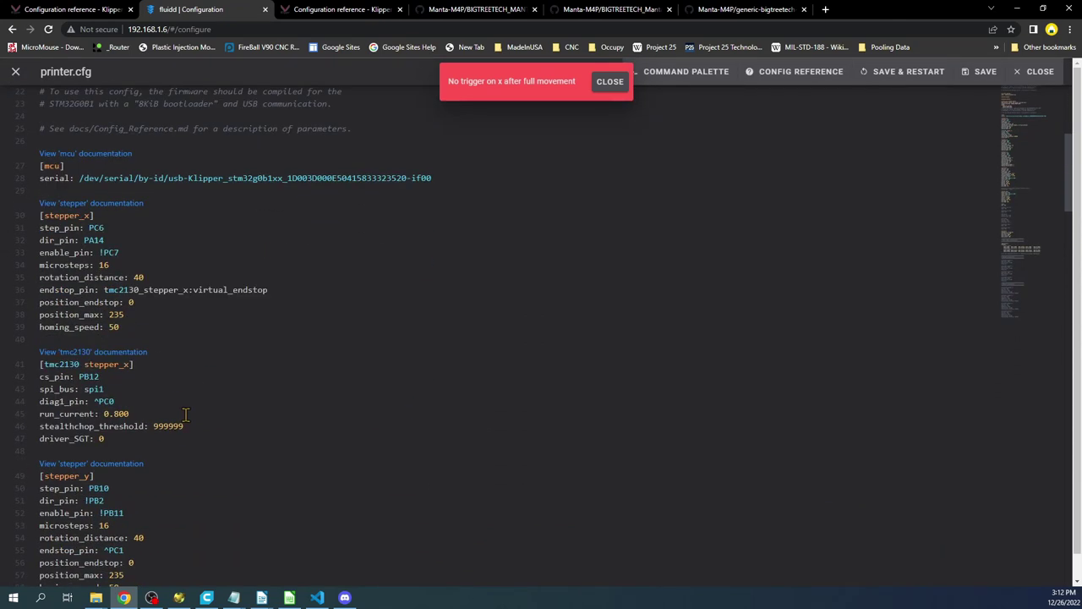
double_click(101, 438)
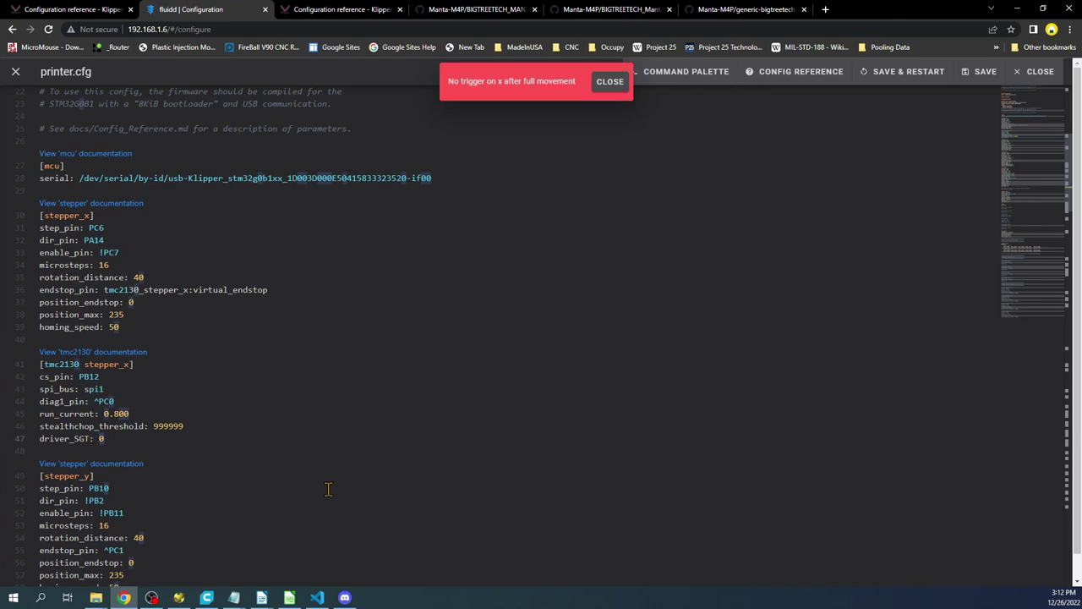
type("8")
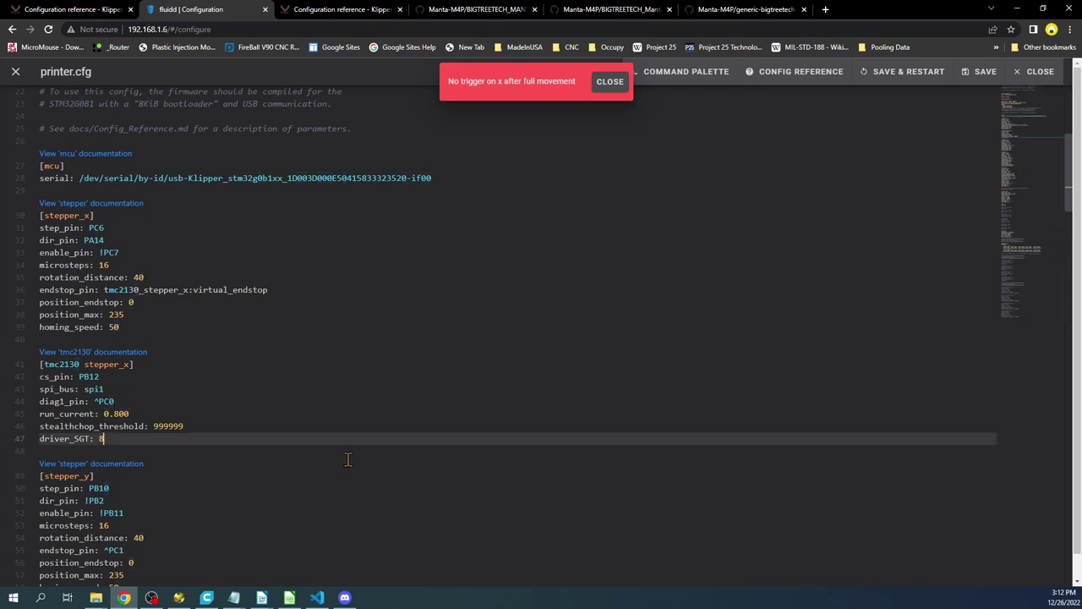
left_click(611, 81)
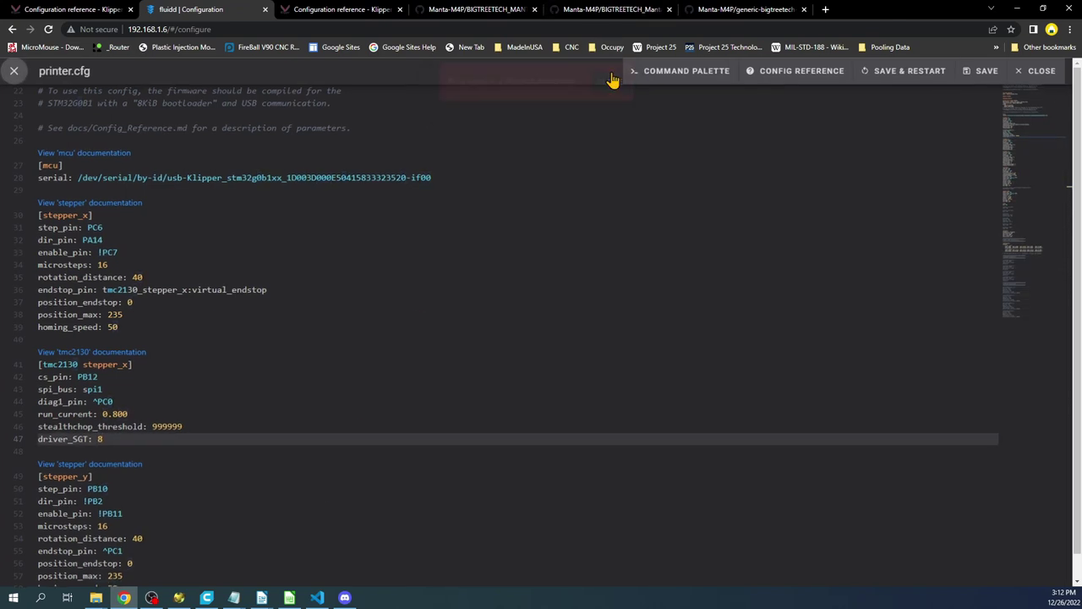
Save the new driver_SGT value, restart the firmware and home the X axis again from the dashboard.
left_click(882, 71)
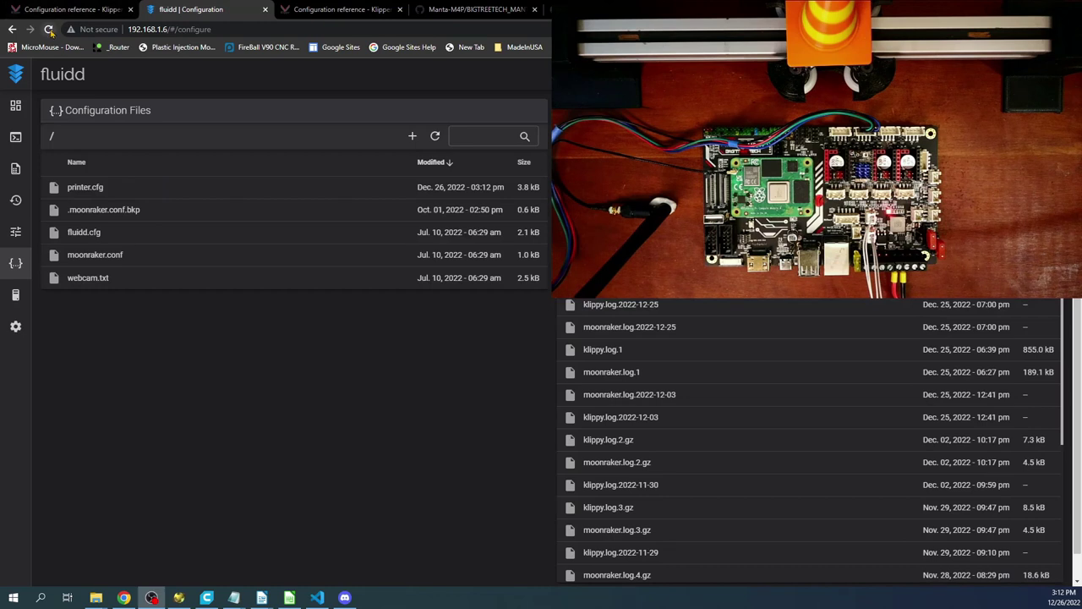
left_click(15, 74)
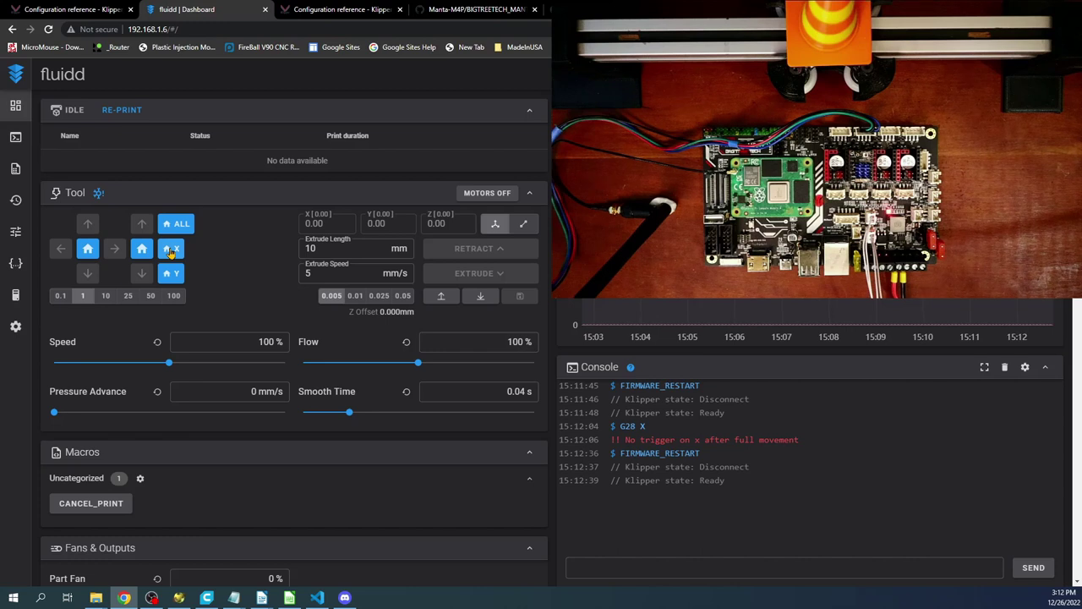
left_click(170, 249)
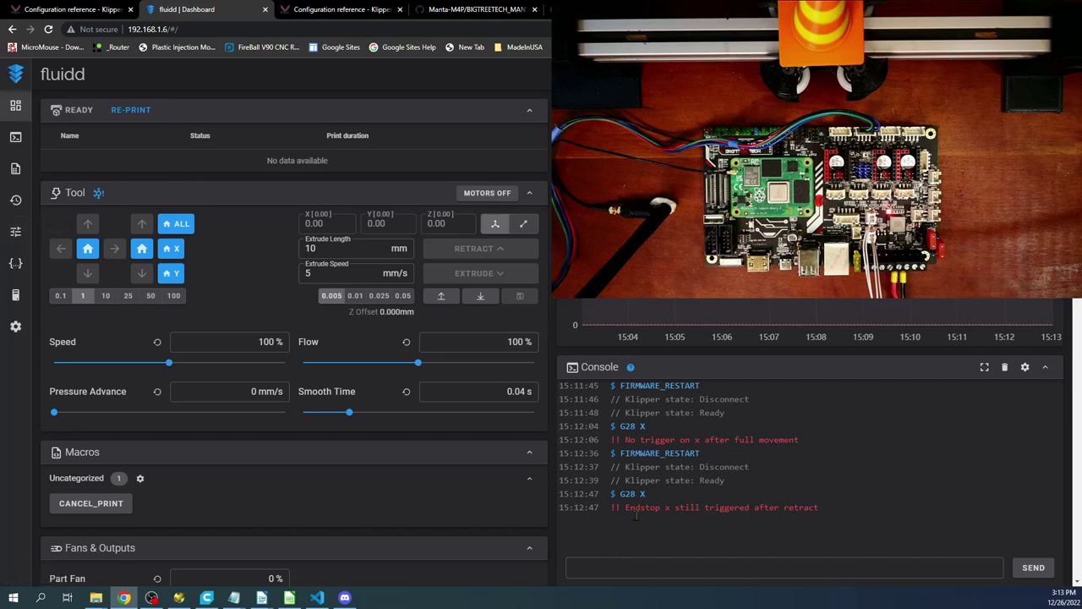
Query the endstop states from the console with M119 and check the X endstop's reported state.
left_click(626, 564)
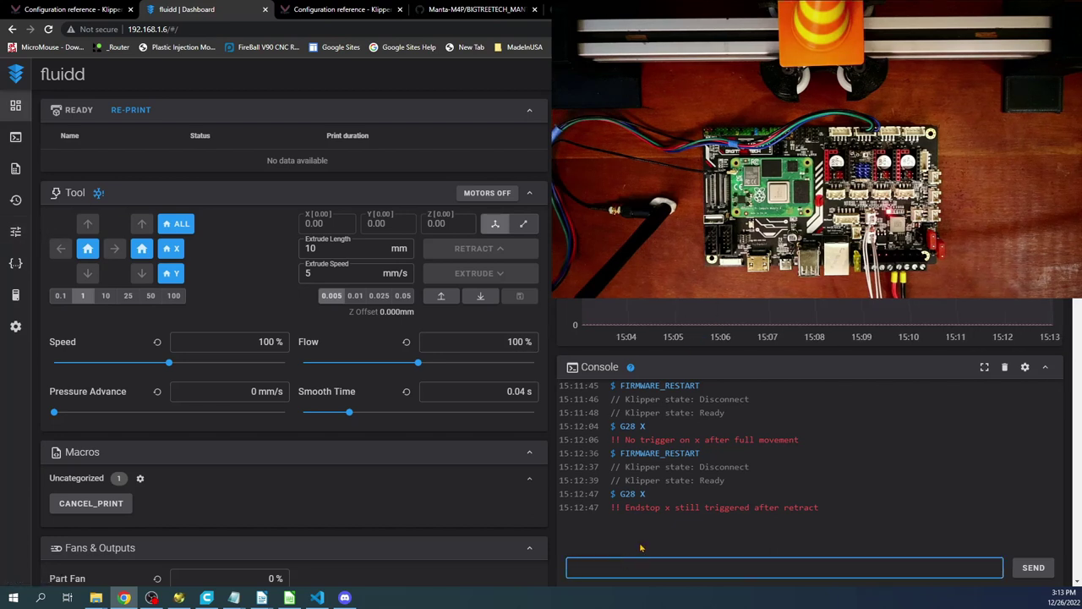
type("M")
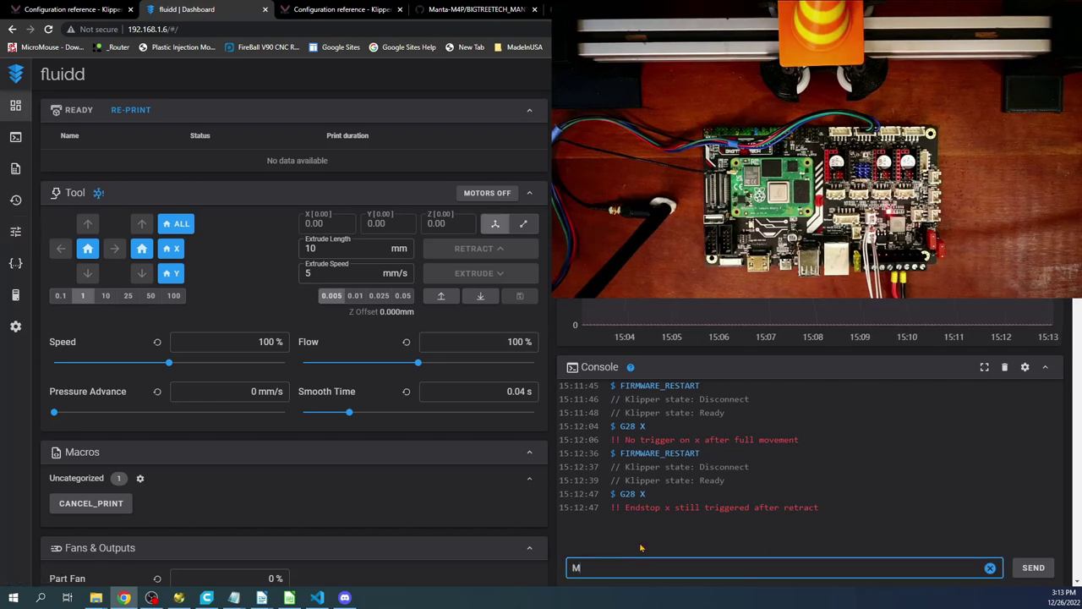
type("119")
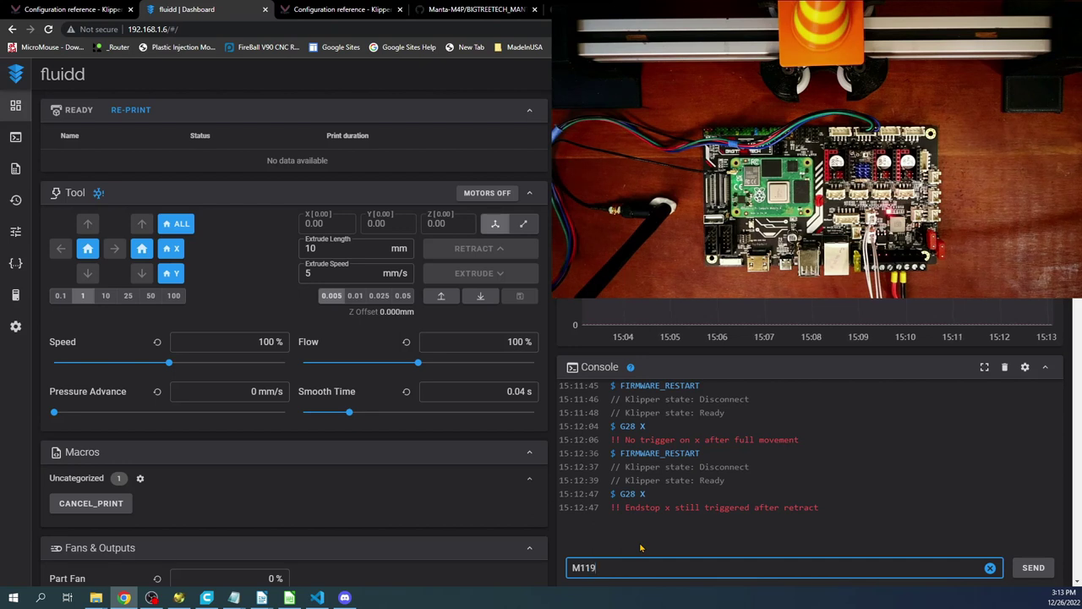
key("Return")
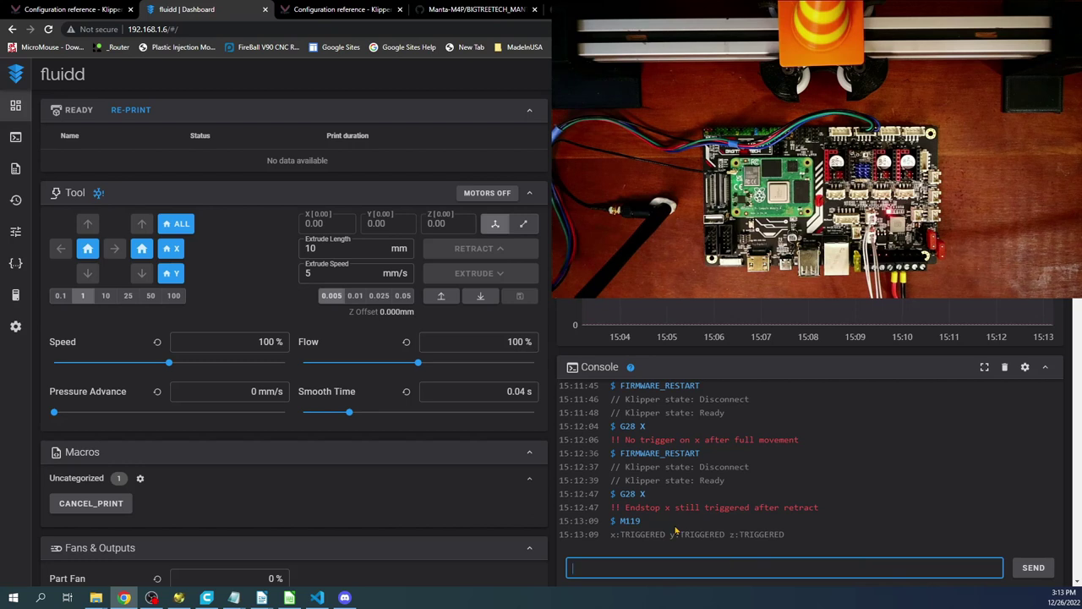
left_click_drag(661, 538, 621, 538)
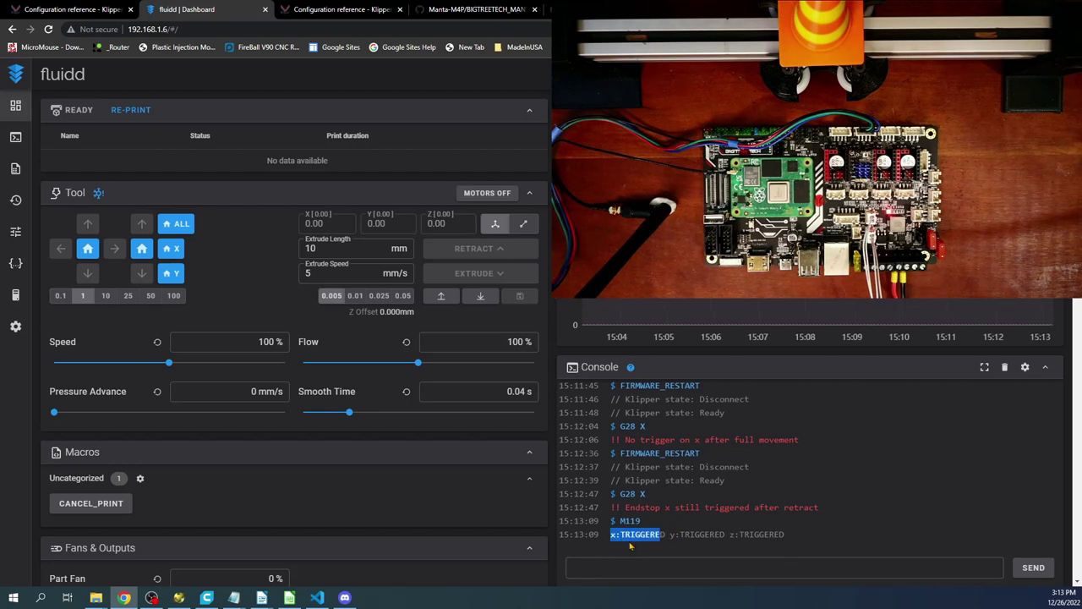
Reopen printer.cfg, invert diag1_pin in [tmc2130 stepper_x] to ^!PC0, and save with a firmware restart.
left_click(16, 263)
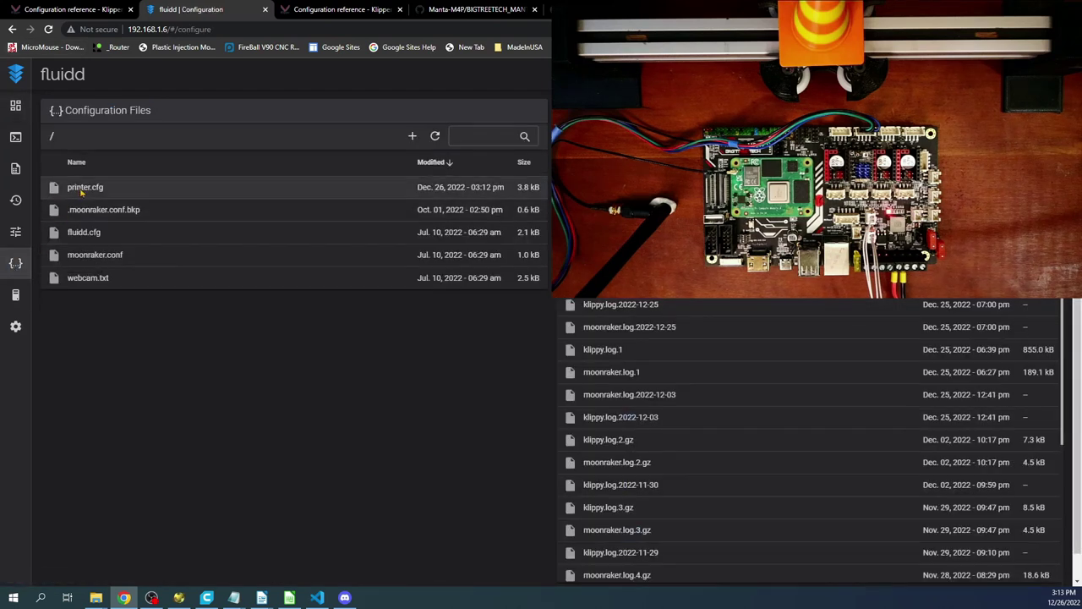
left_click(85, 187)
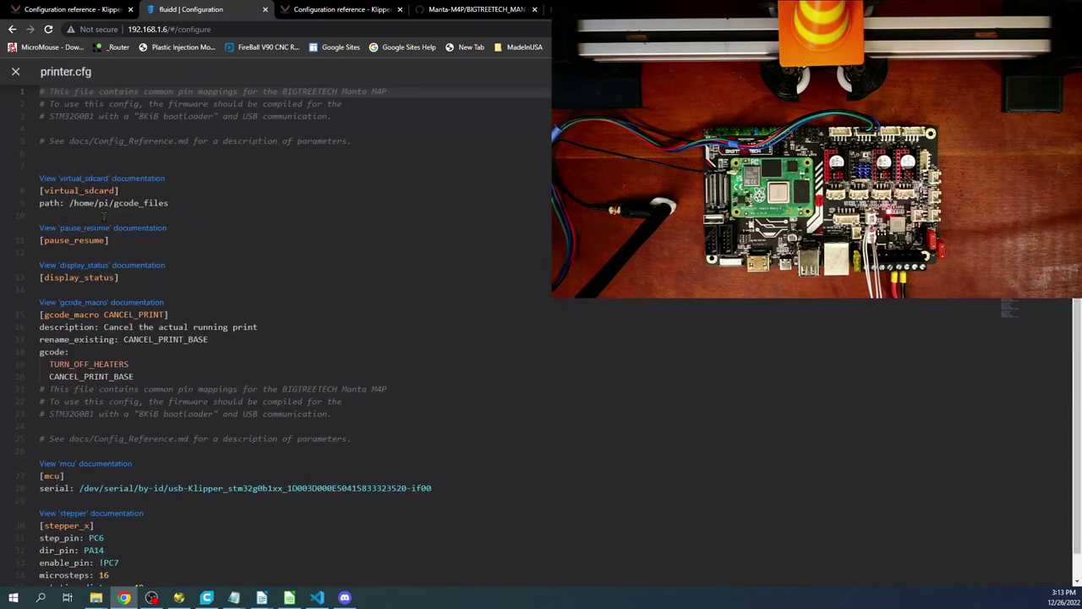
scroll(120, 351, "down", 5)
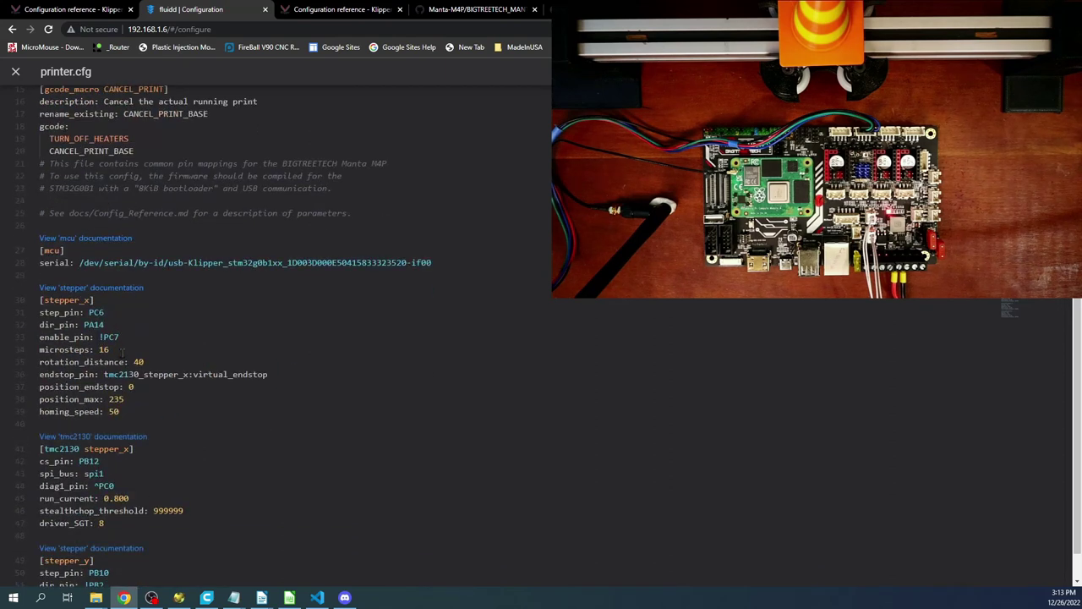
scroll(122, 342, "down", 1)
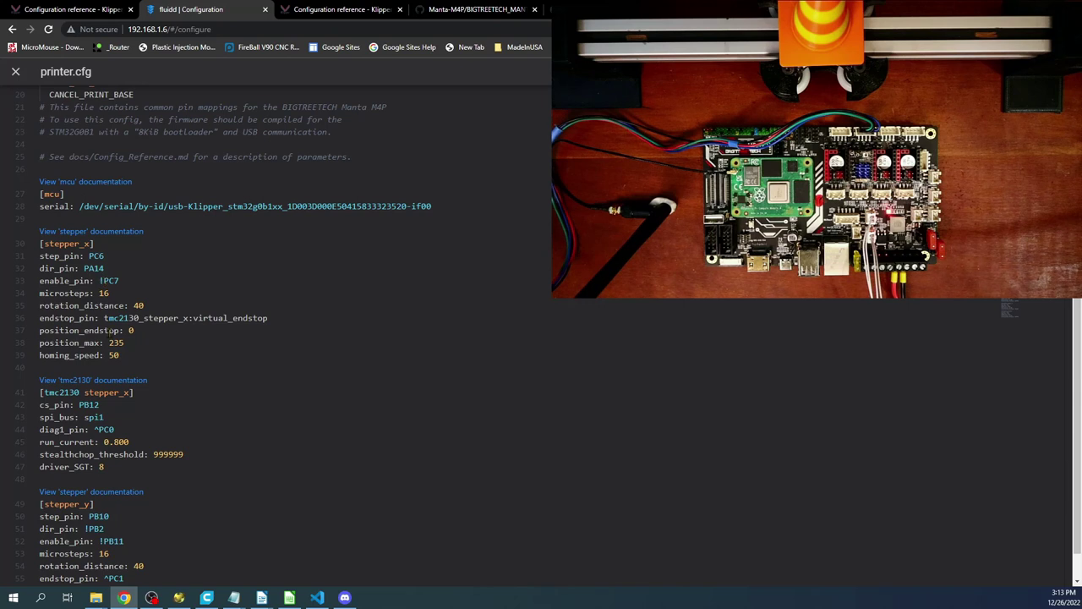
left_click(98, 429)
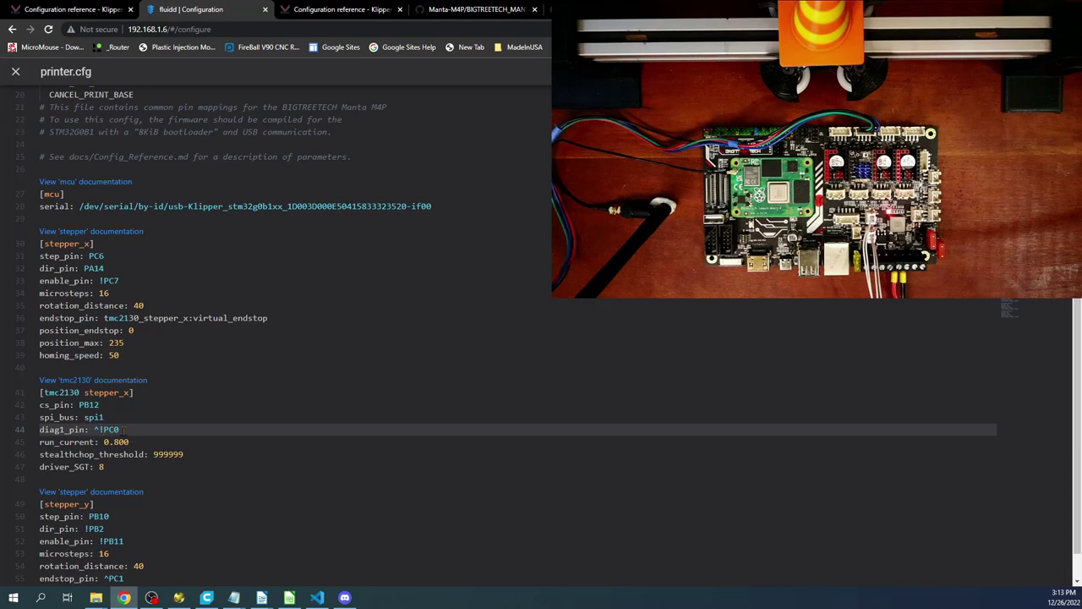
key("Escape")
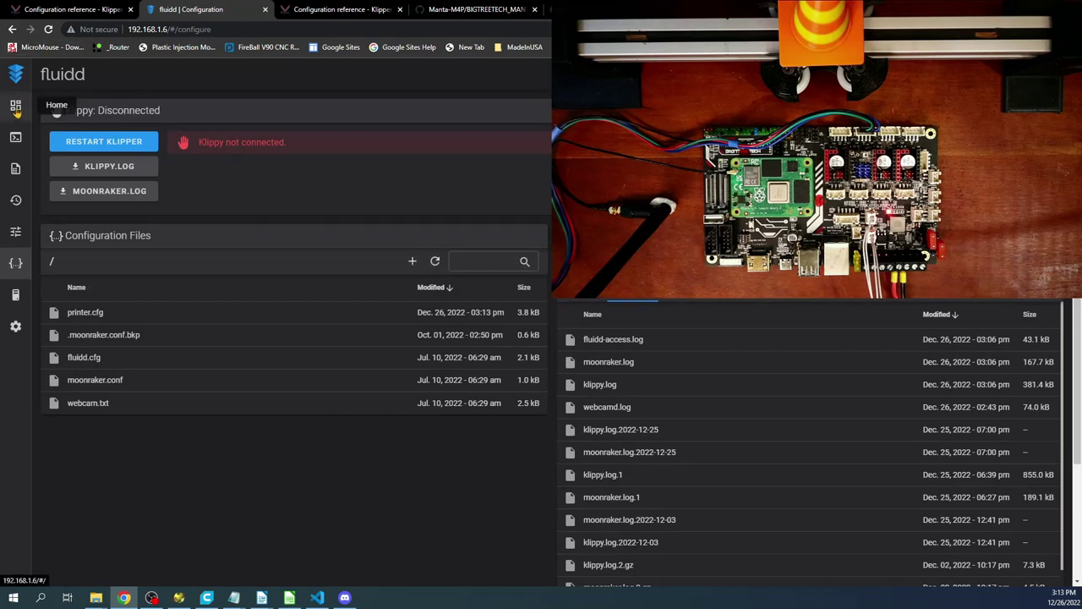
Return to the dashboard and query the endstop states again from the console with M119.
left_click(15, 106)
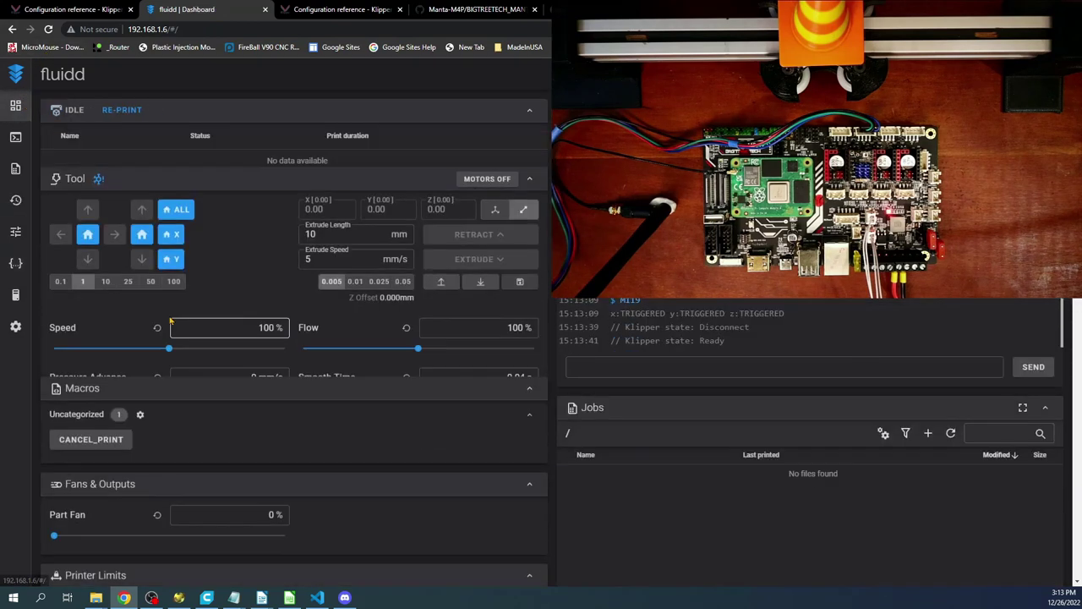
left_click(620, 565)
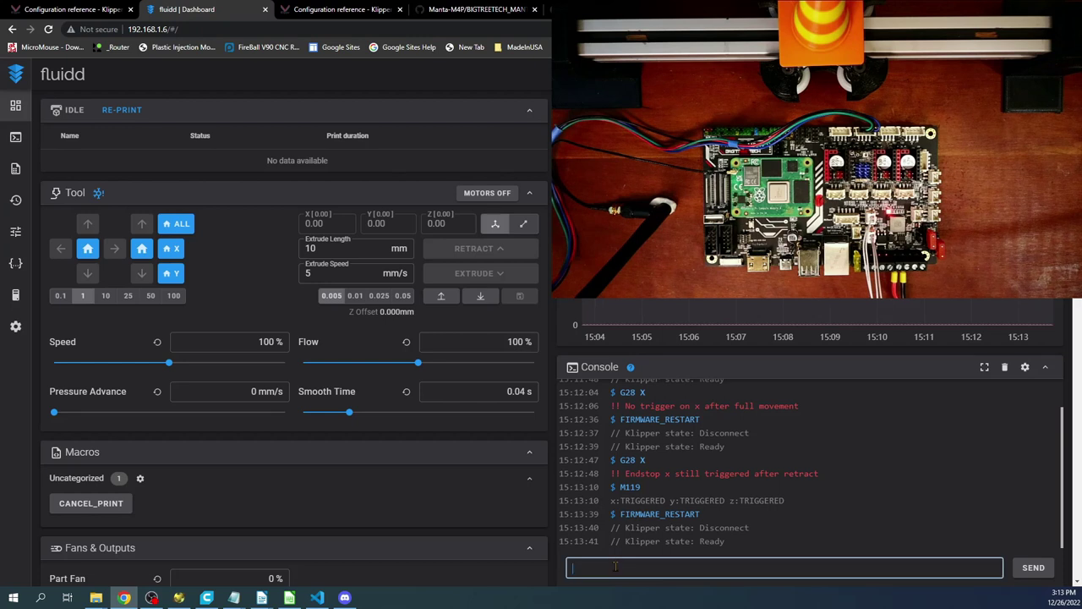
type("M")
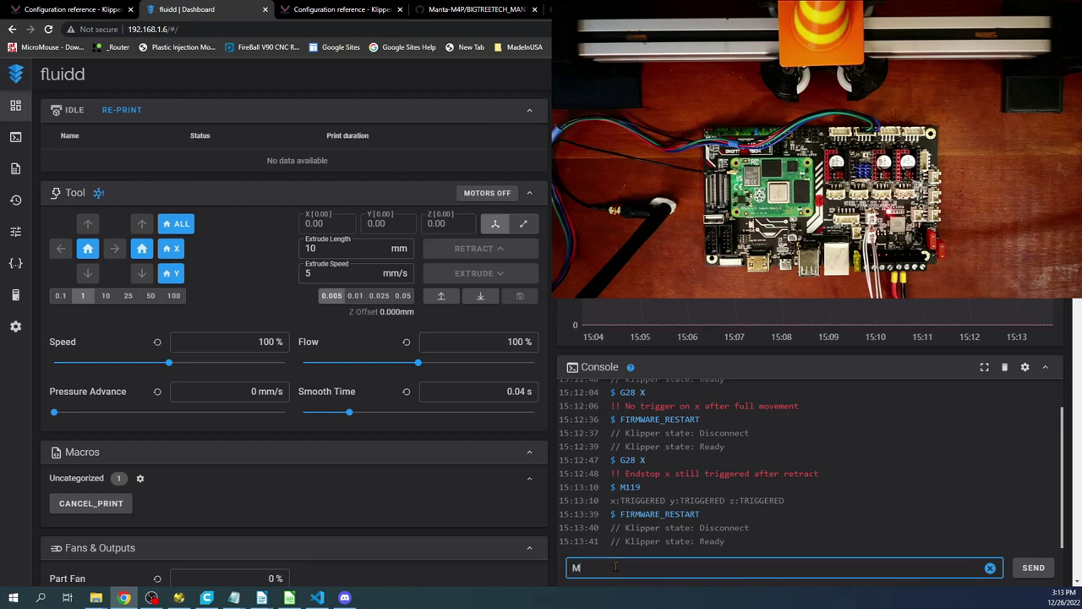
type("119")
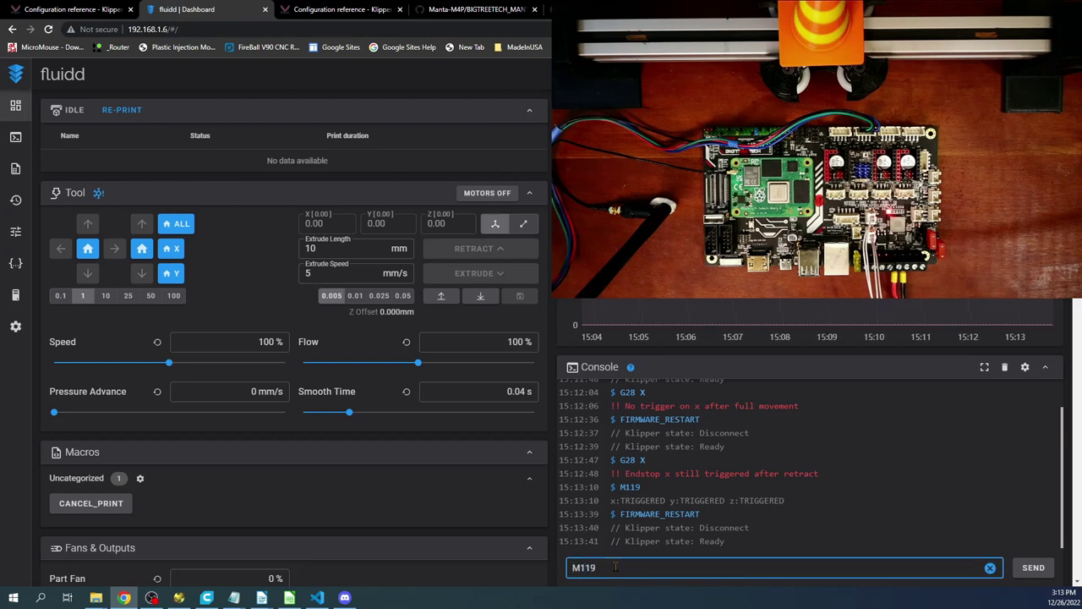
key("Return")
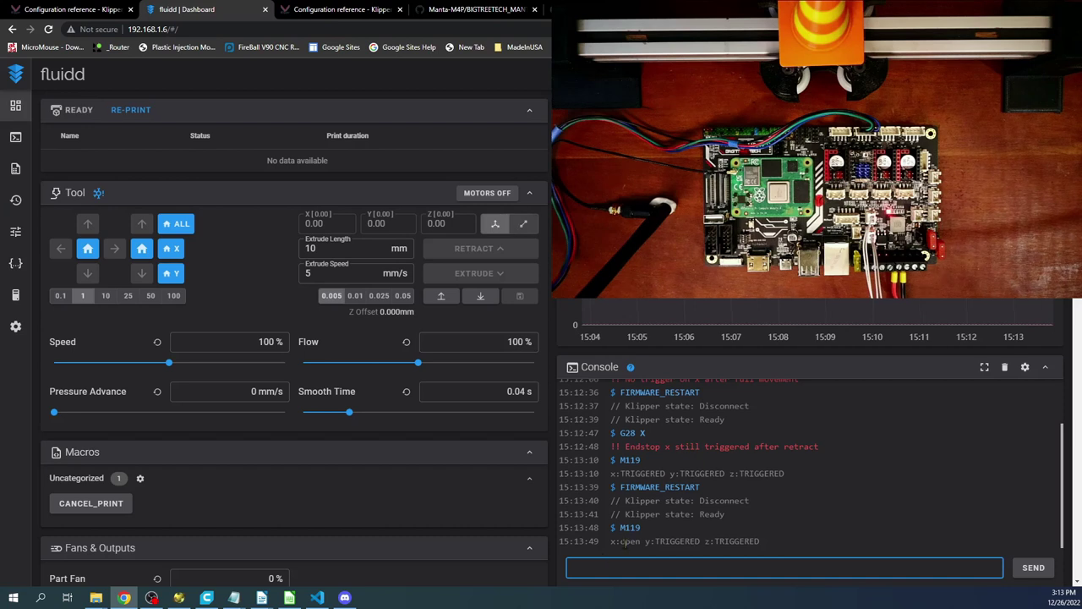
Test homing the X axis from the dashboard and turn the motors off.
left_click(170, 250)
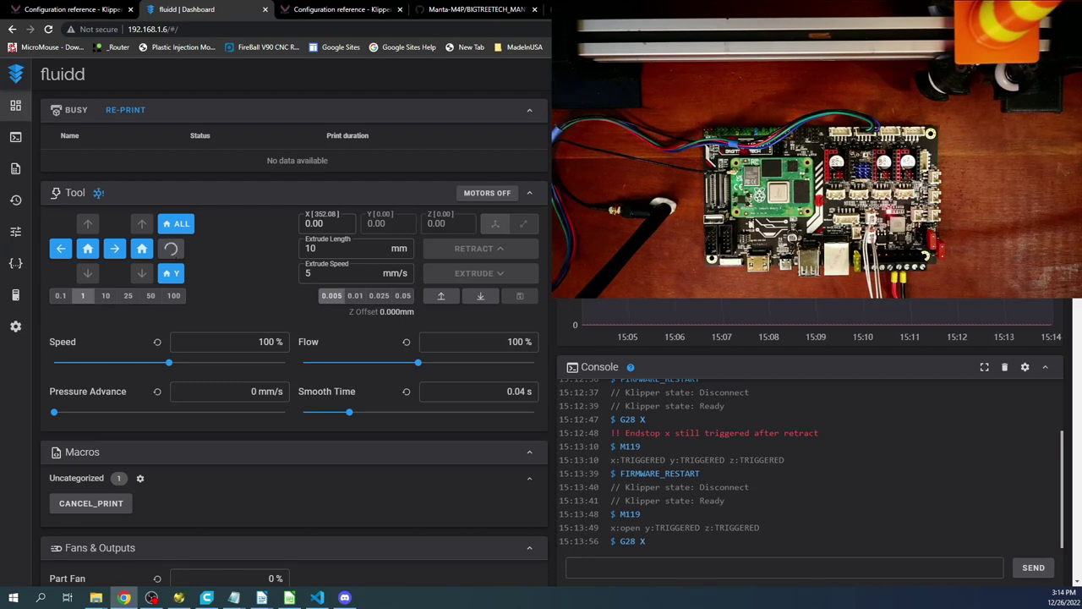
left_click(490, 194)
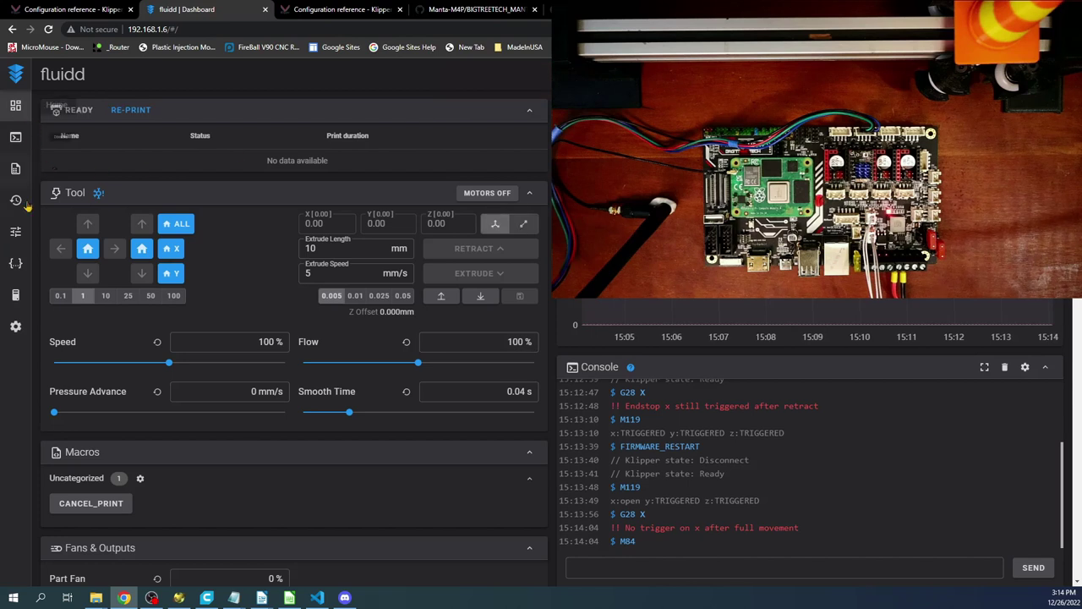
Reopen printer.cfg and set driver_SGT in [tmc2130 stepper_x] to 2.
left_click(15, 264)
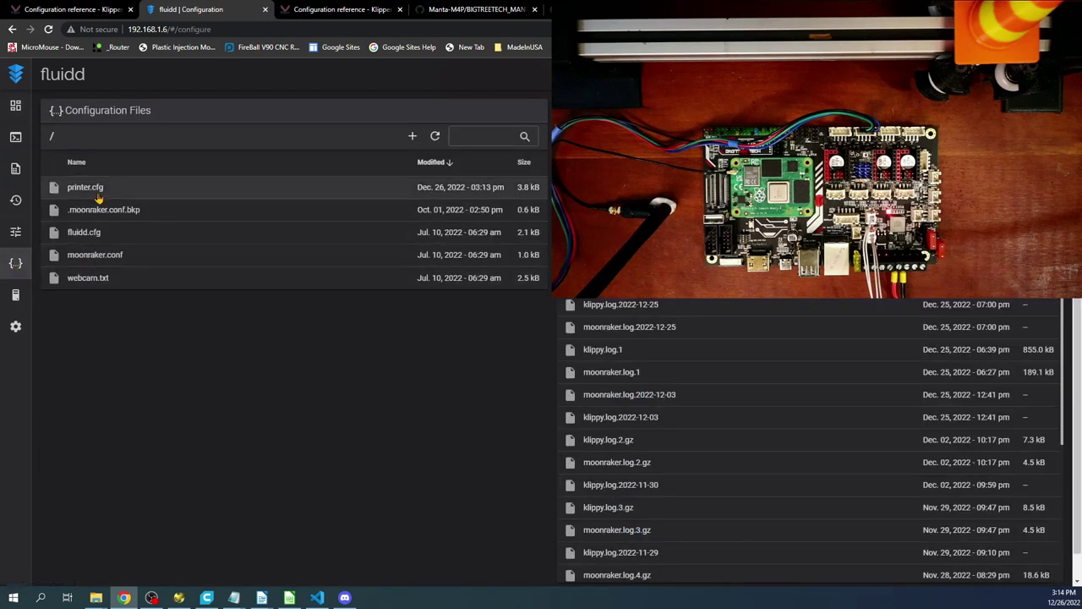
left_click(86, 187)
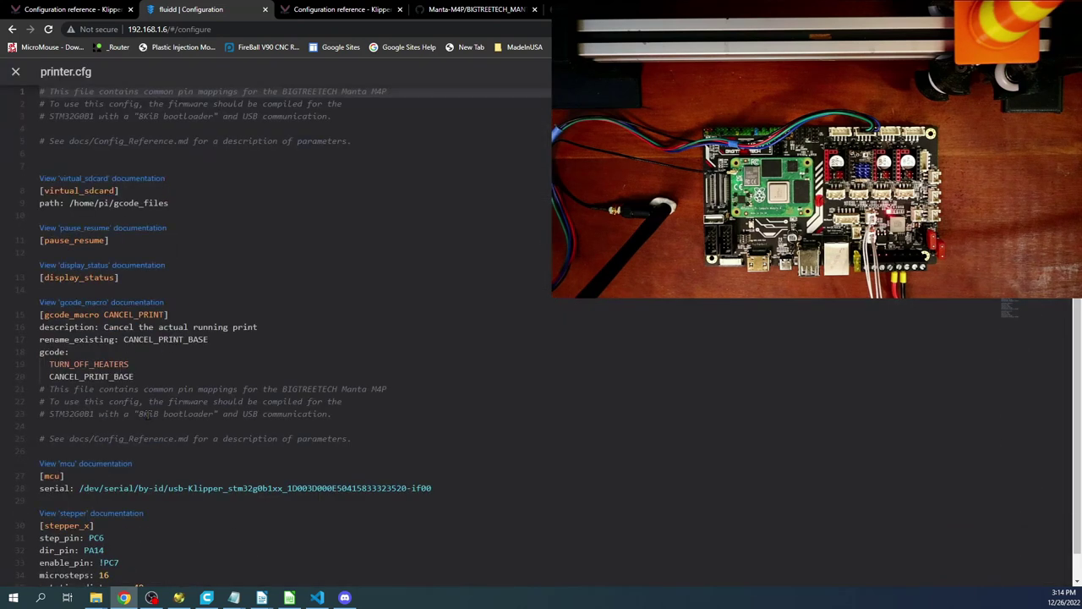
scroll(177, 415, "down", 4)
scroll(178, 415, "down", 3)
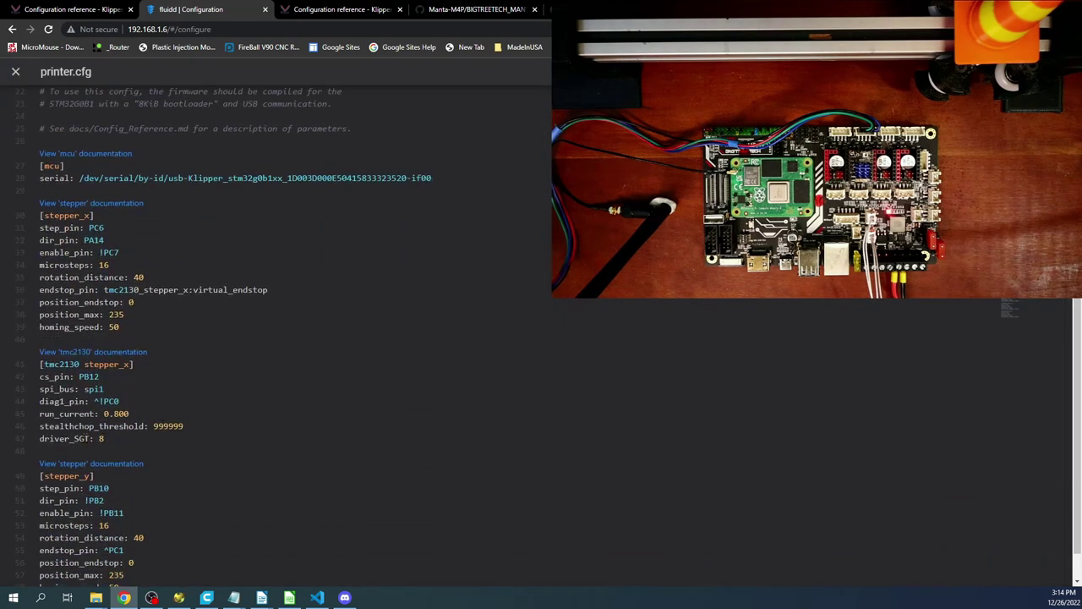
left_click(102, 438)
double_click(102, 438)
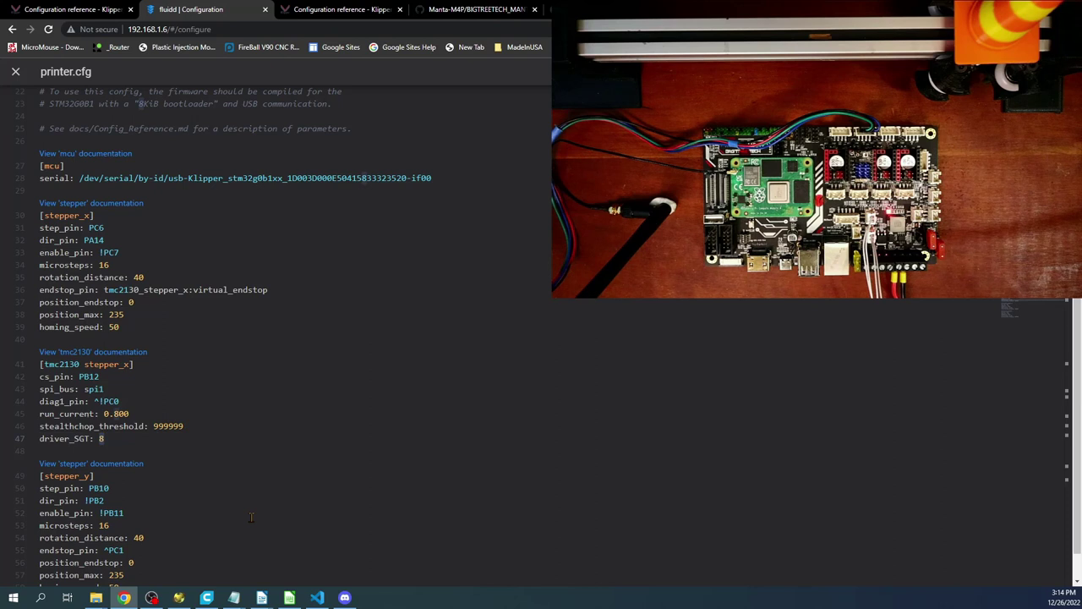
type("2")
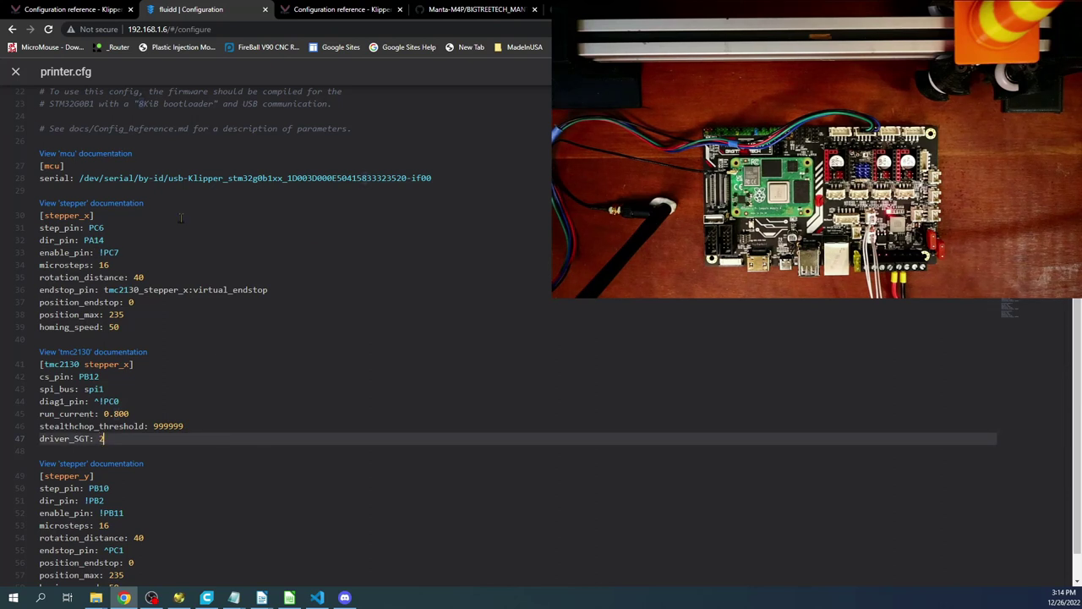
Invert dir_pin in [stepper_x] to !PA14 and save printer.cfg with a firmware restart.
left_click(84, 239)
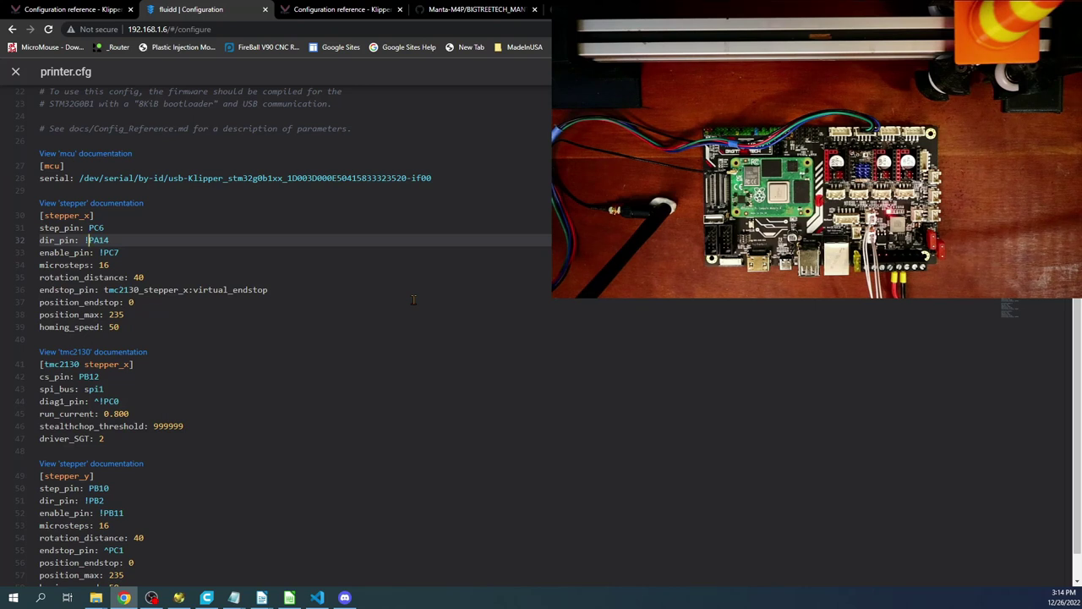
left_click(989, 71)
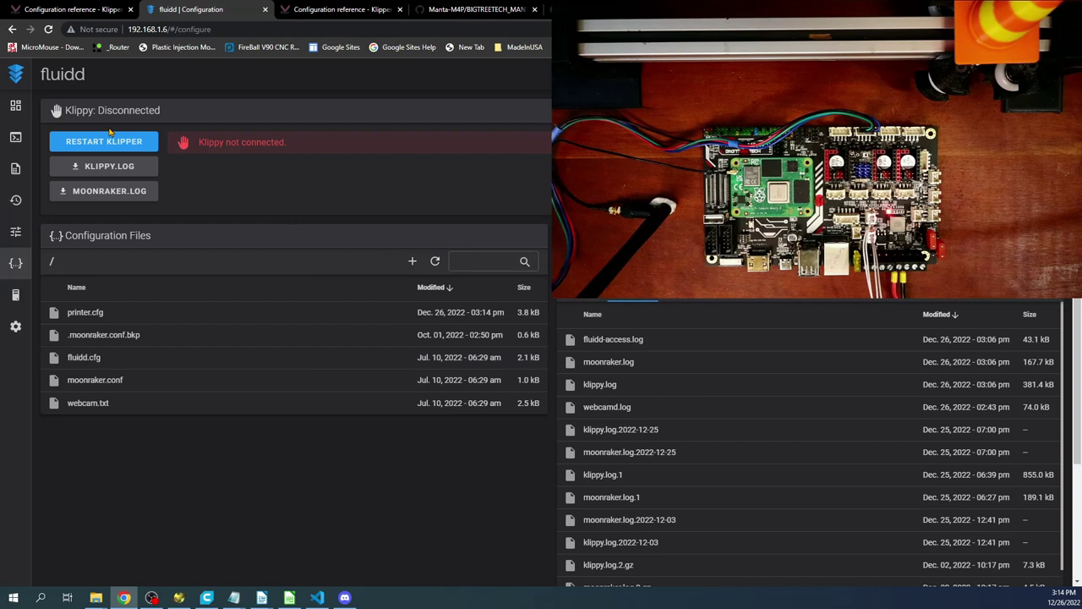
Home the X axis from the dashboard and move it 100 mm in the positive direction.
left_click(16, 105)
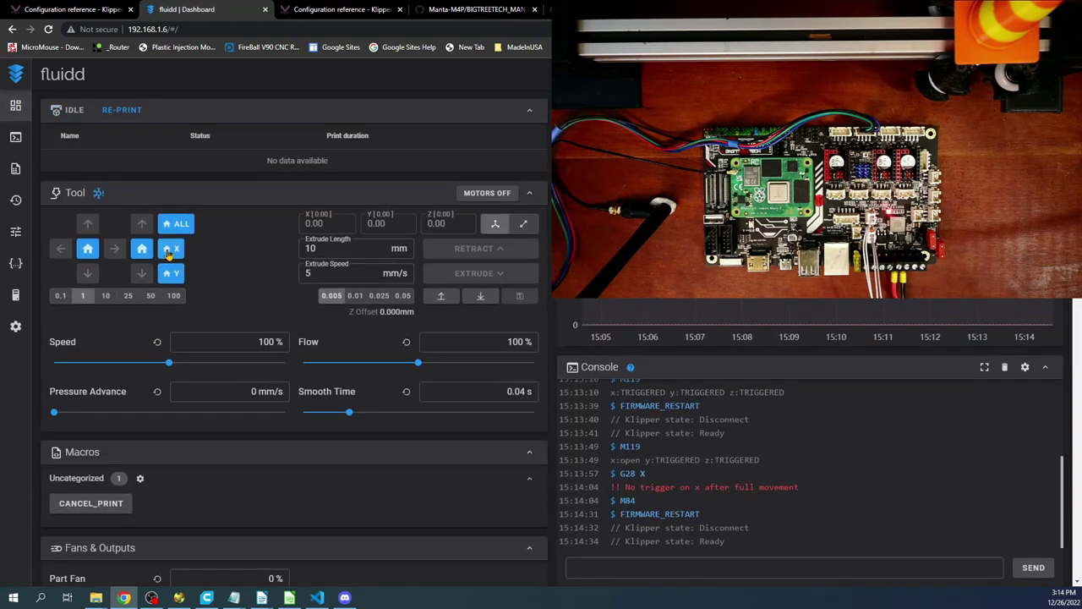
left_click(168, 252)
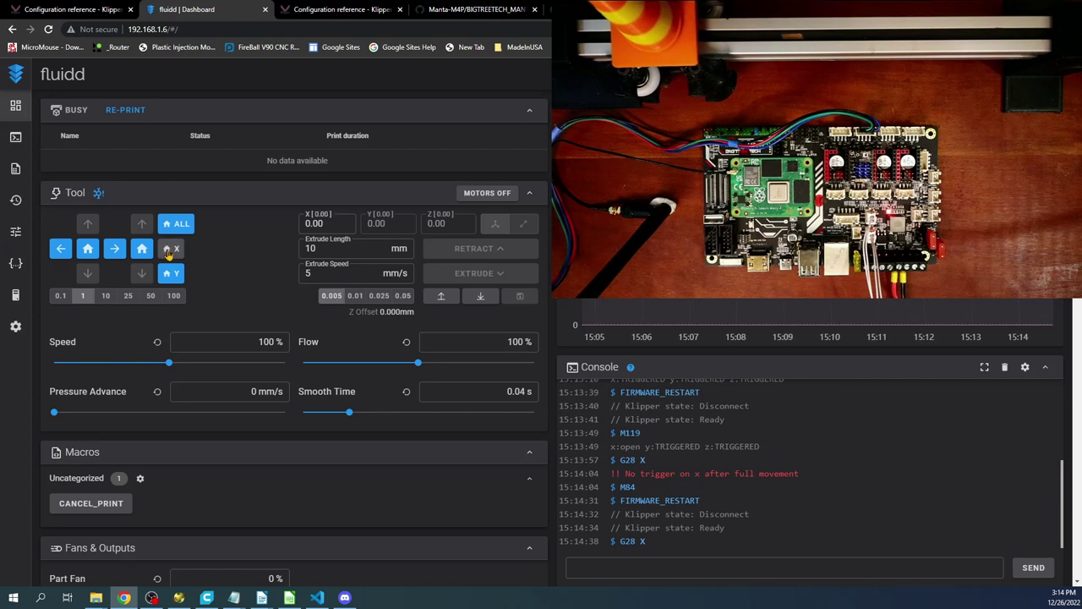
left_click(174, 296)
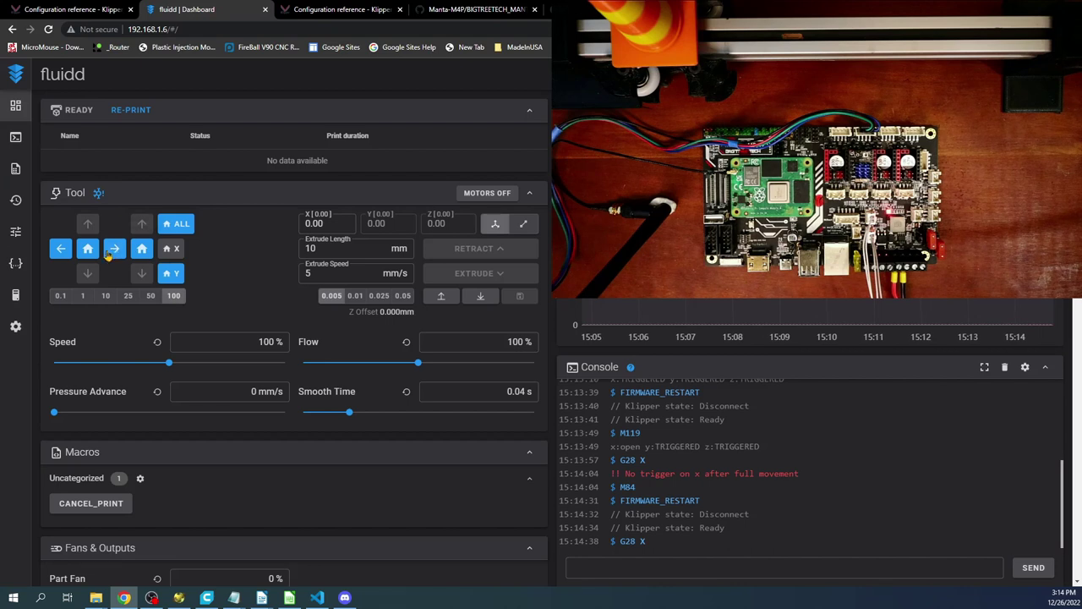
left_click(115, 250)
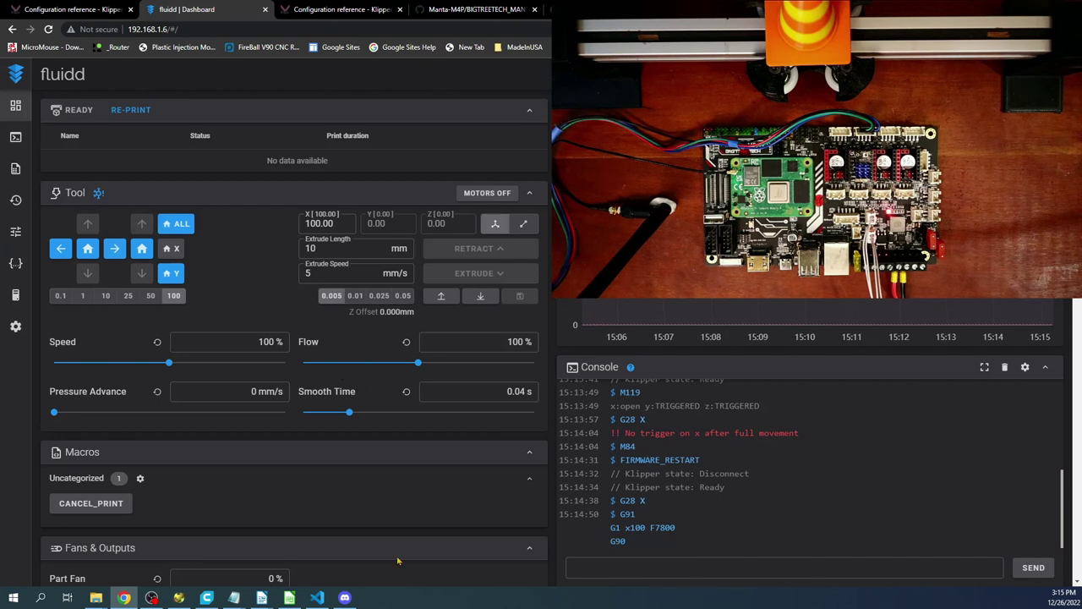
Switch to Discord to show the server's general-open-chat channel.
left_click(354, 598)
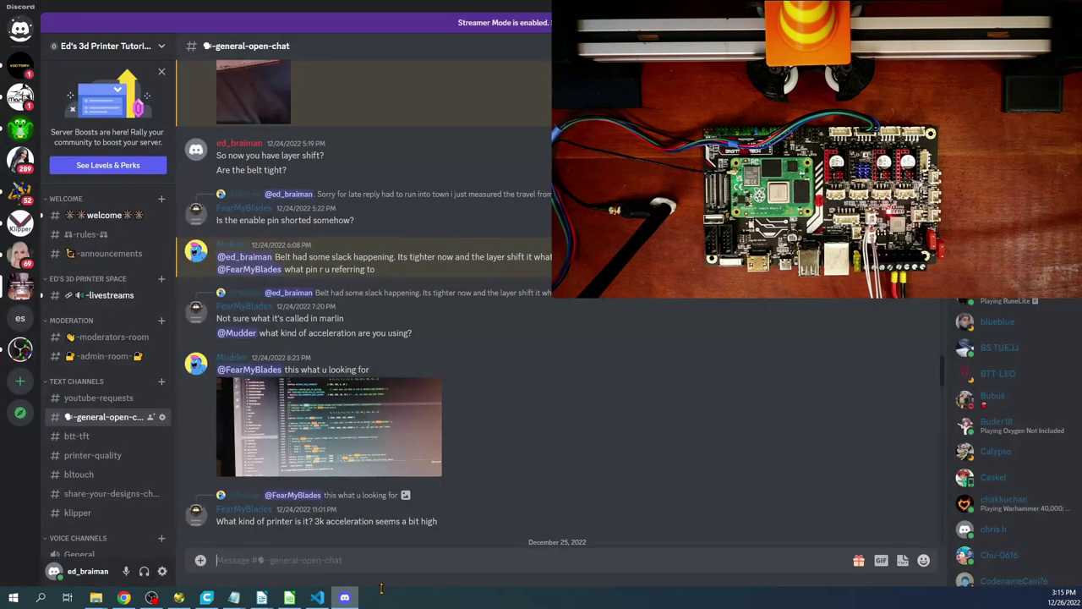